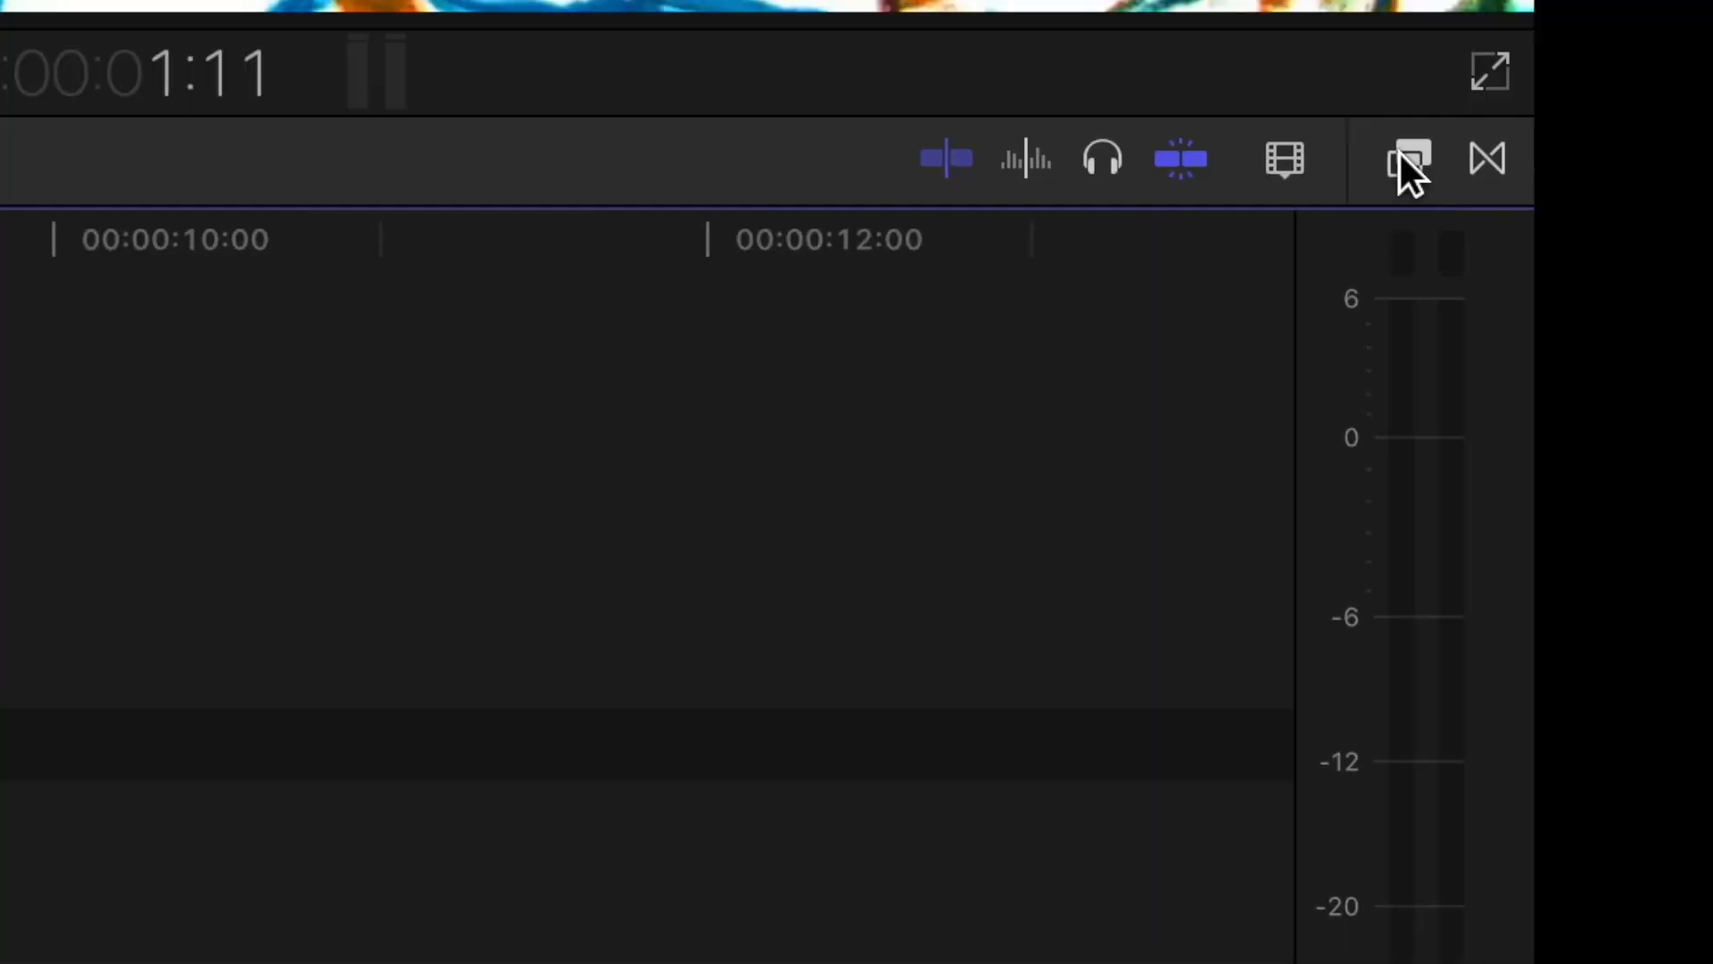
- Search the effects for "gau" and apply the Gaussian blur effect to the color-background clip
click(1675, 624)
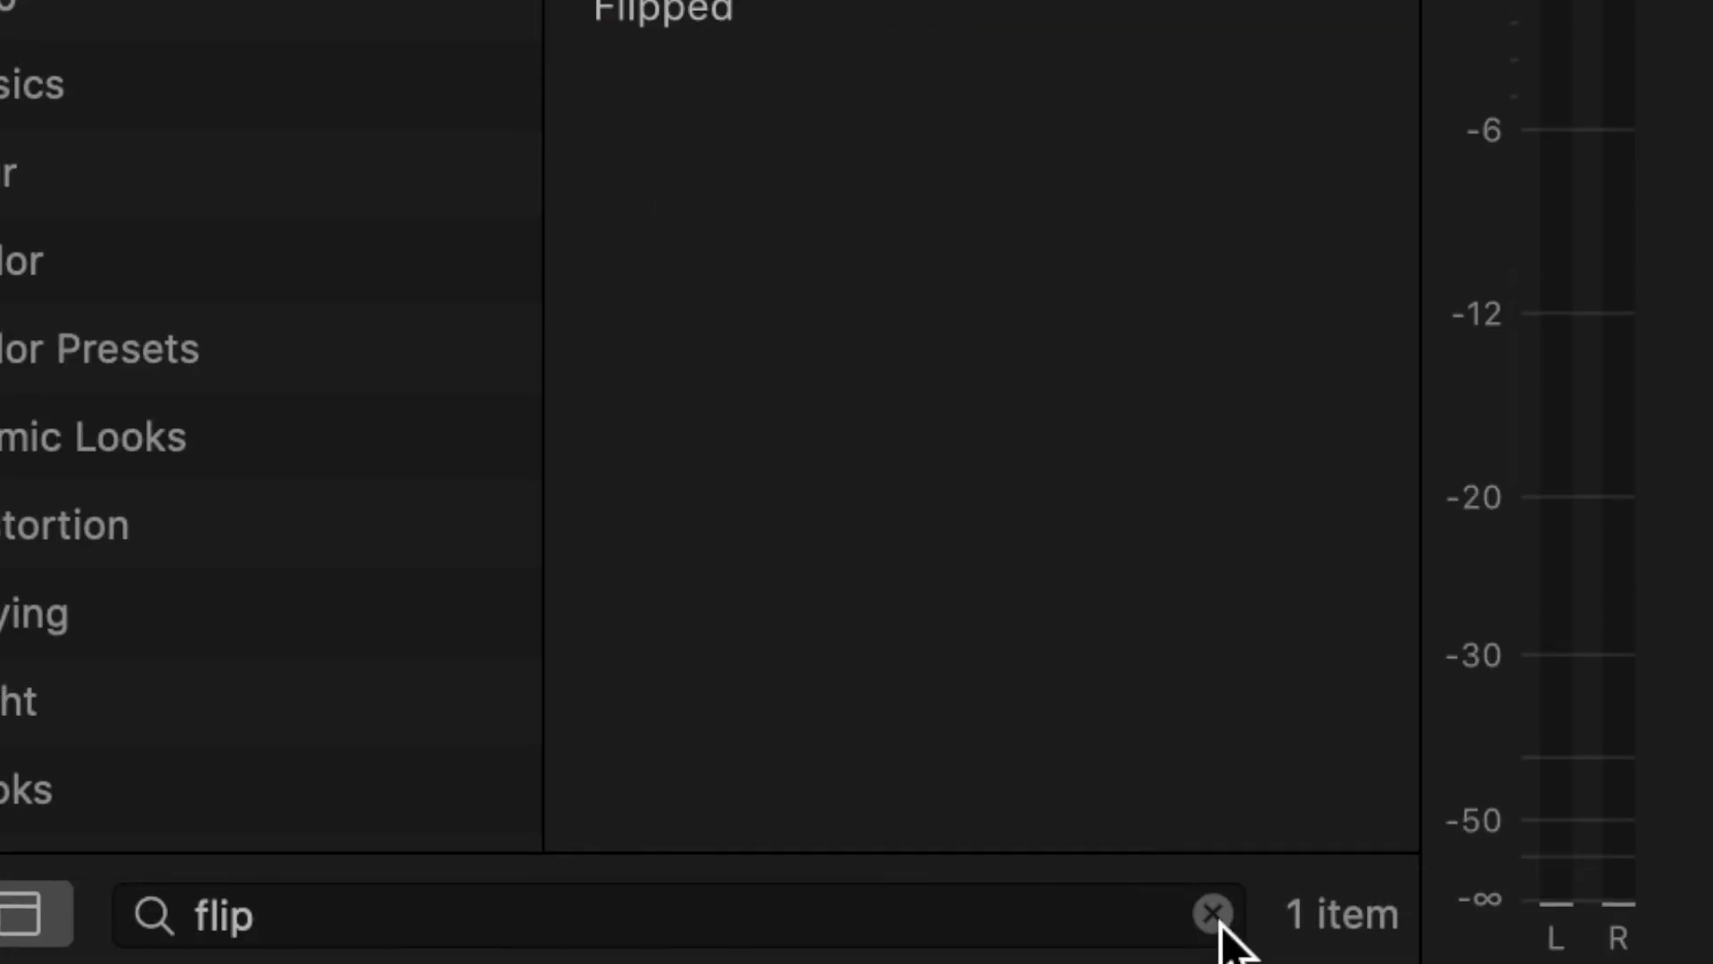
click(1215, 911)
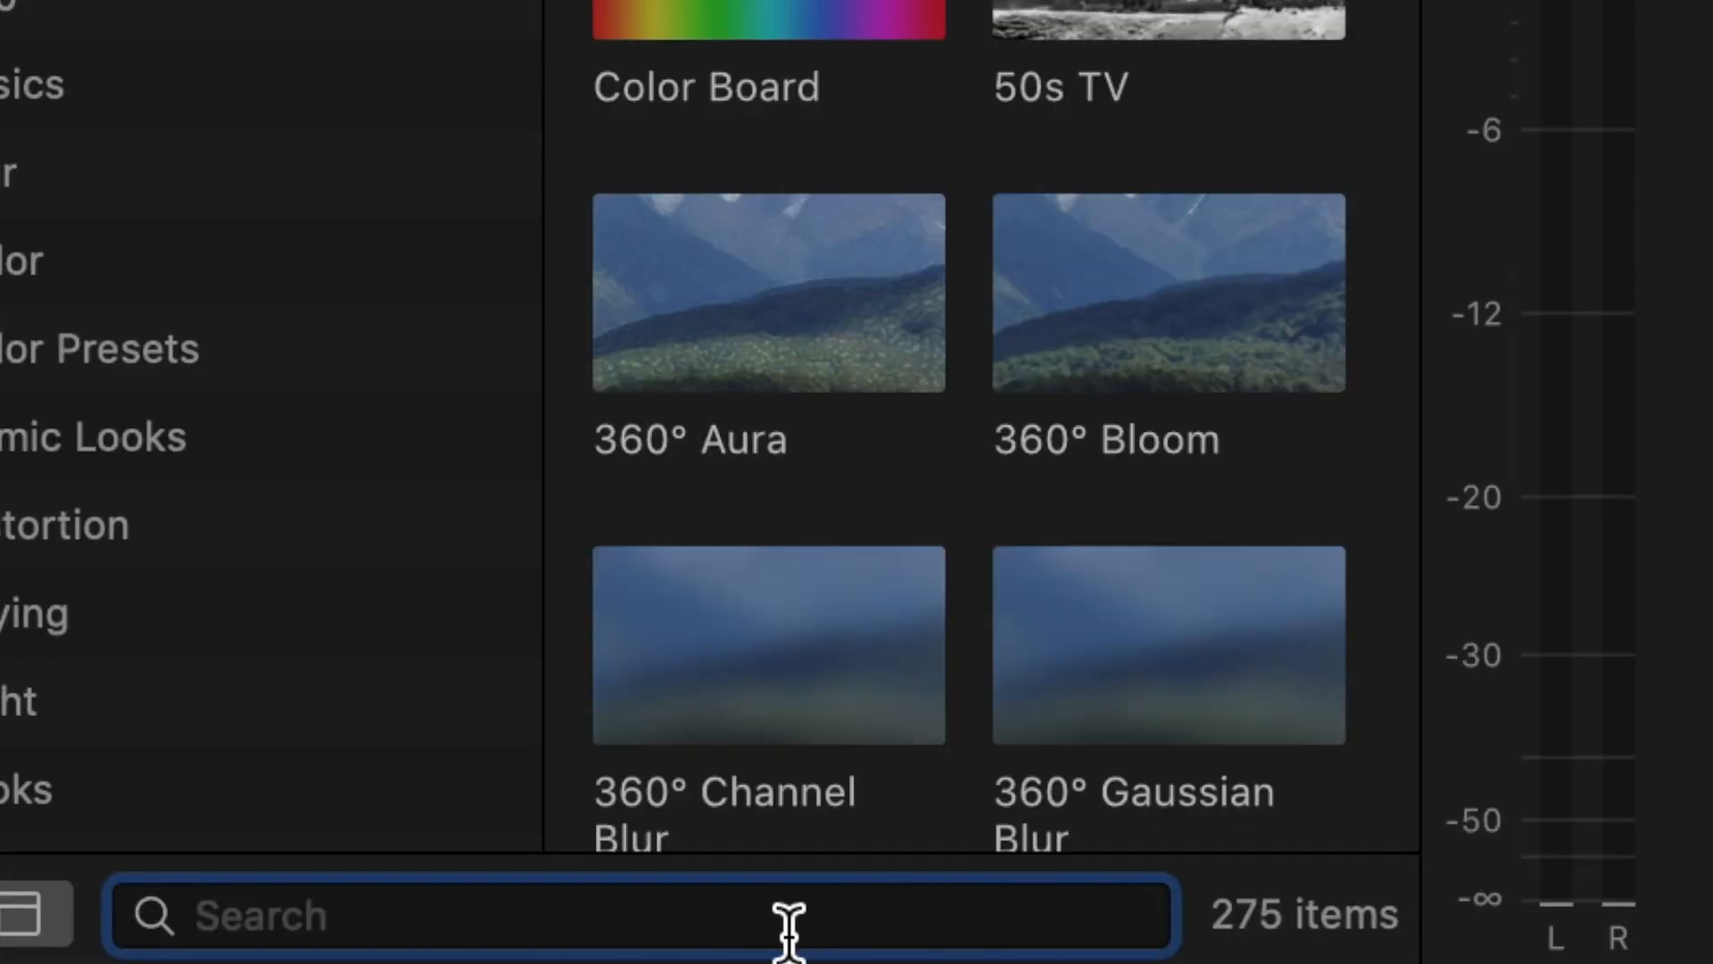
text(gau)
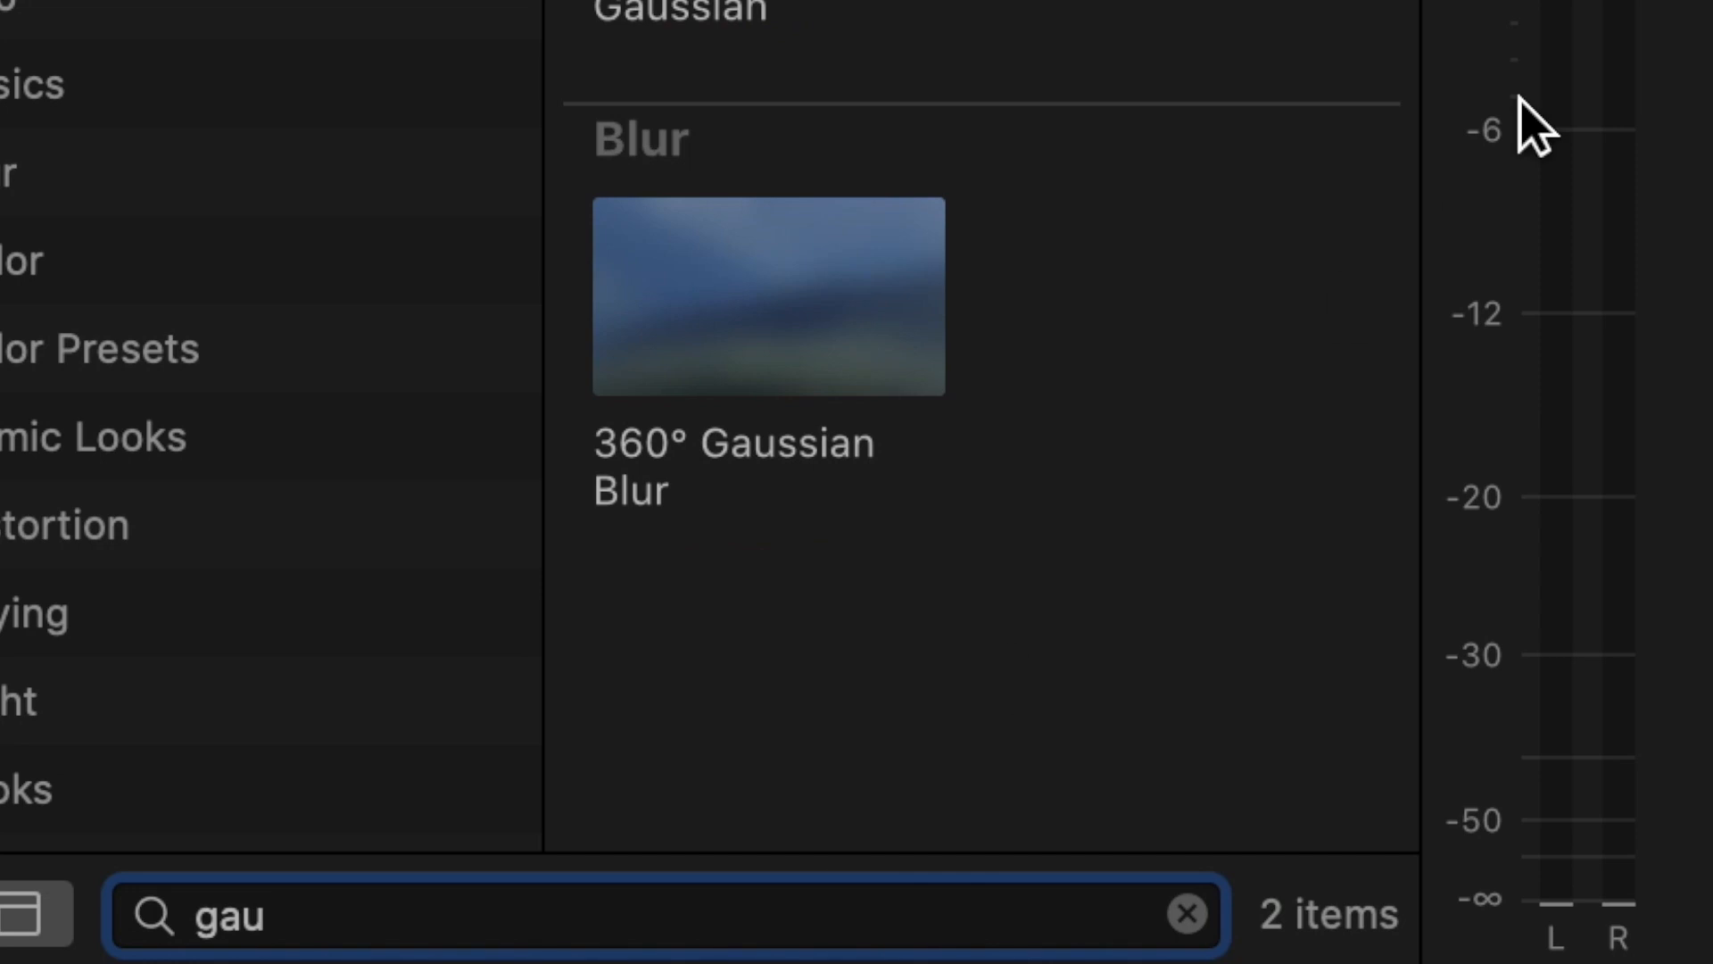
drag(849, 313, 754, 704)
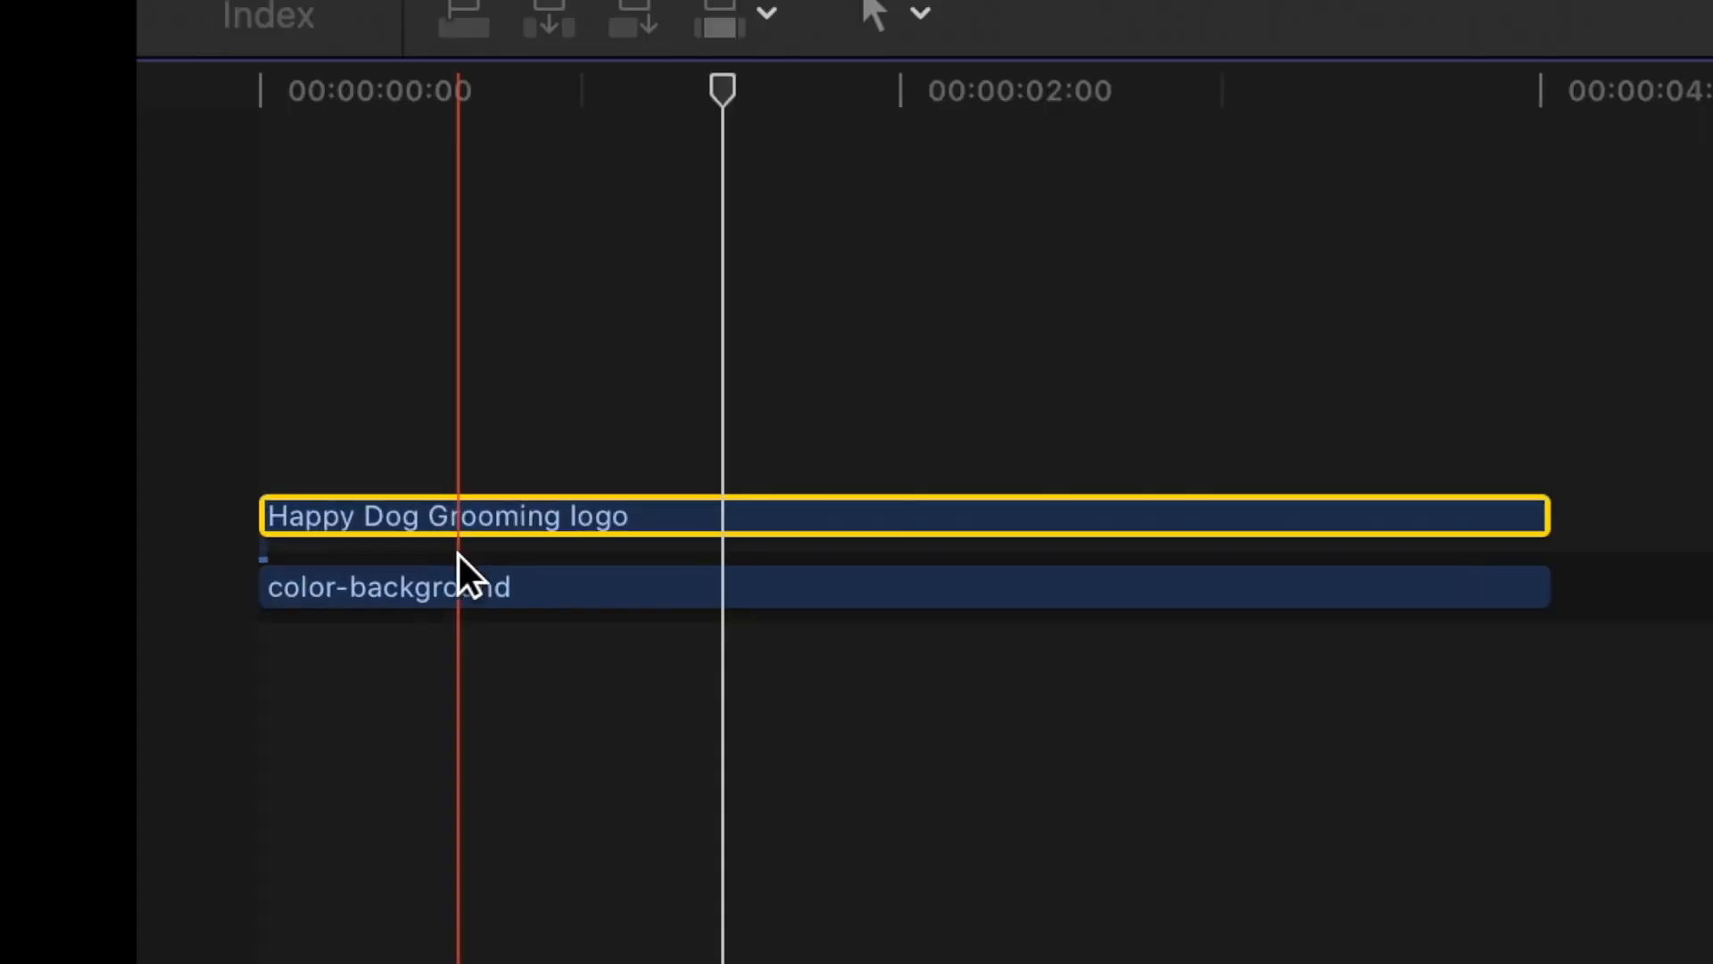
- Lower the highlights exposure of the color-background clip with the Color Board
click(102, 884)
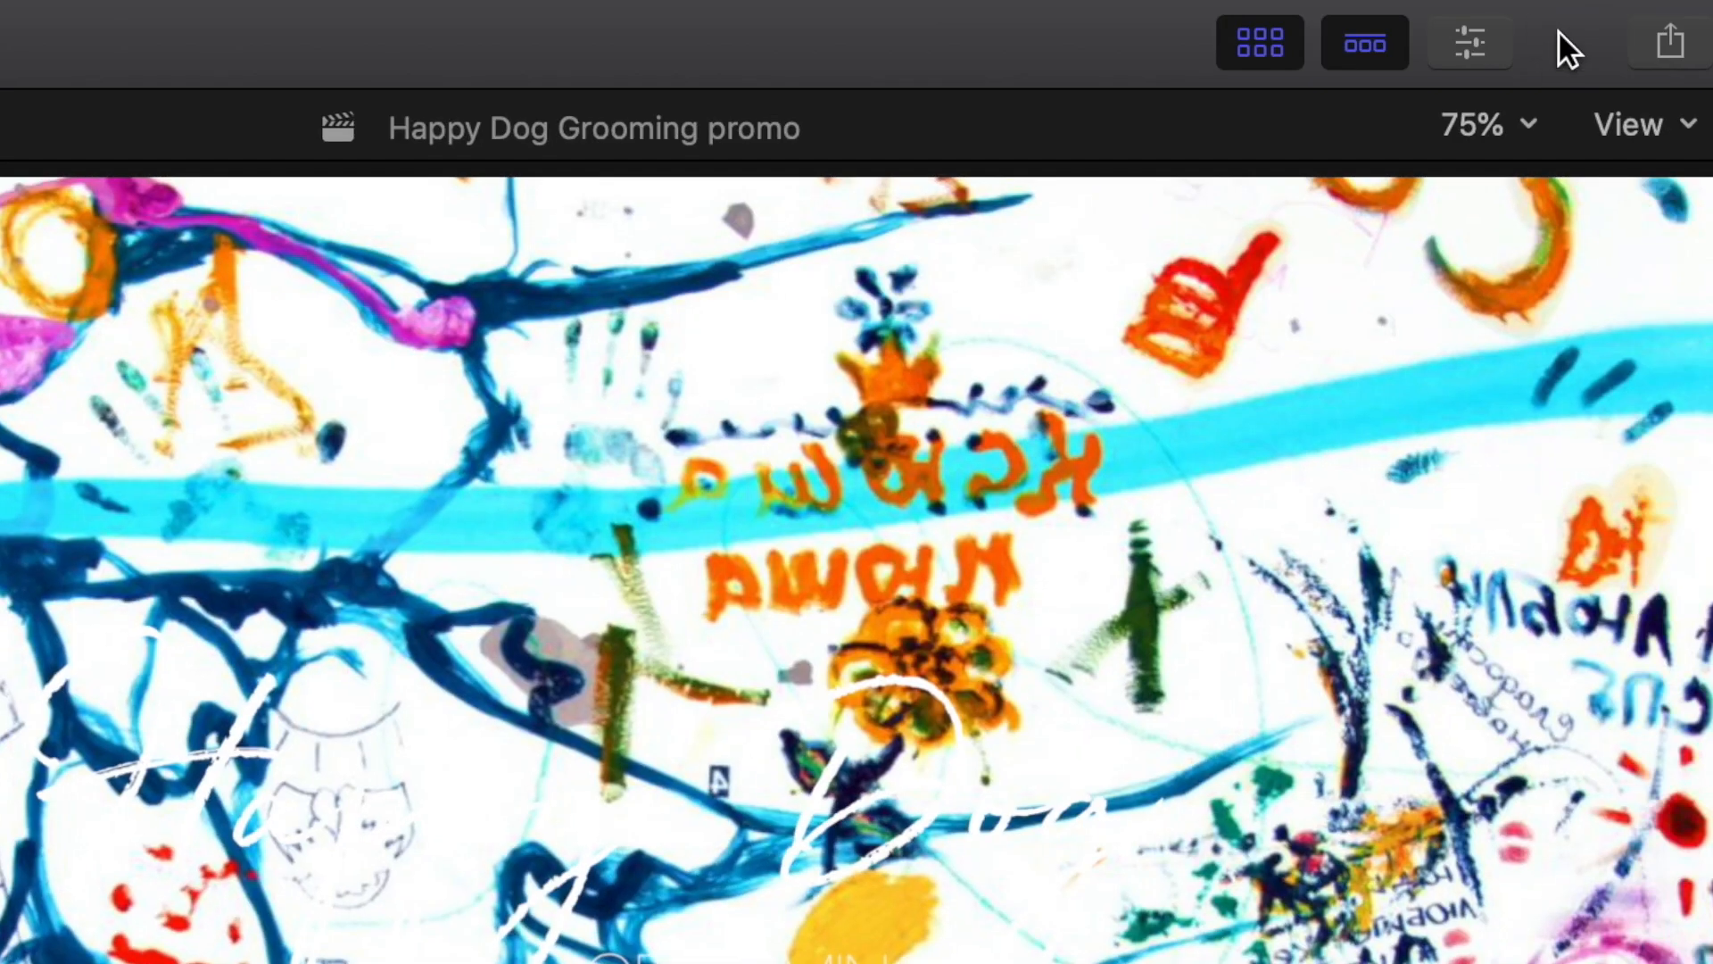
click(1461, 41)
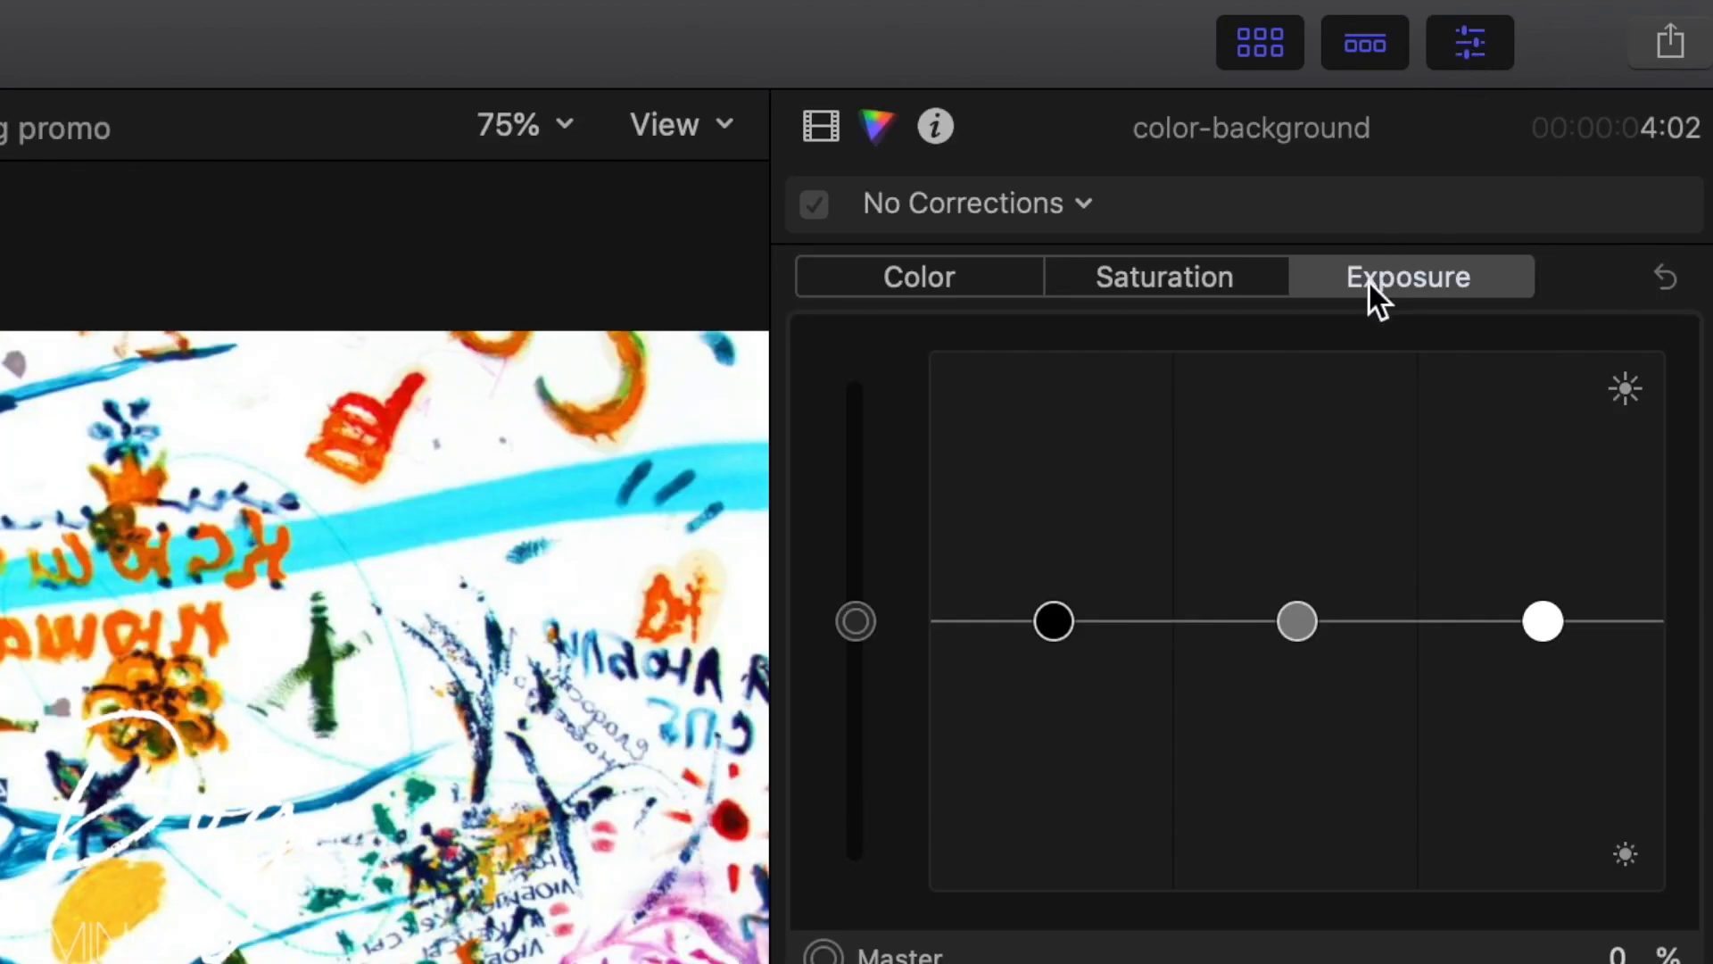
drag(1541, 621, 1534, 799)
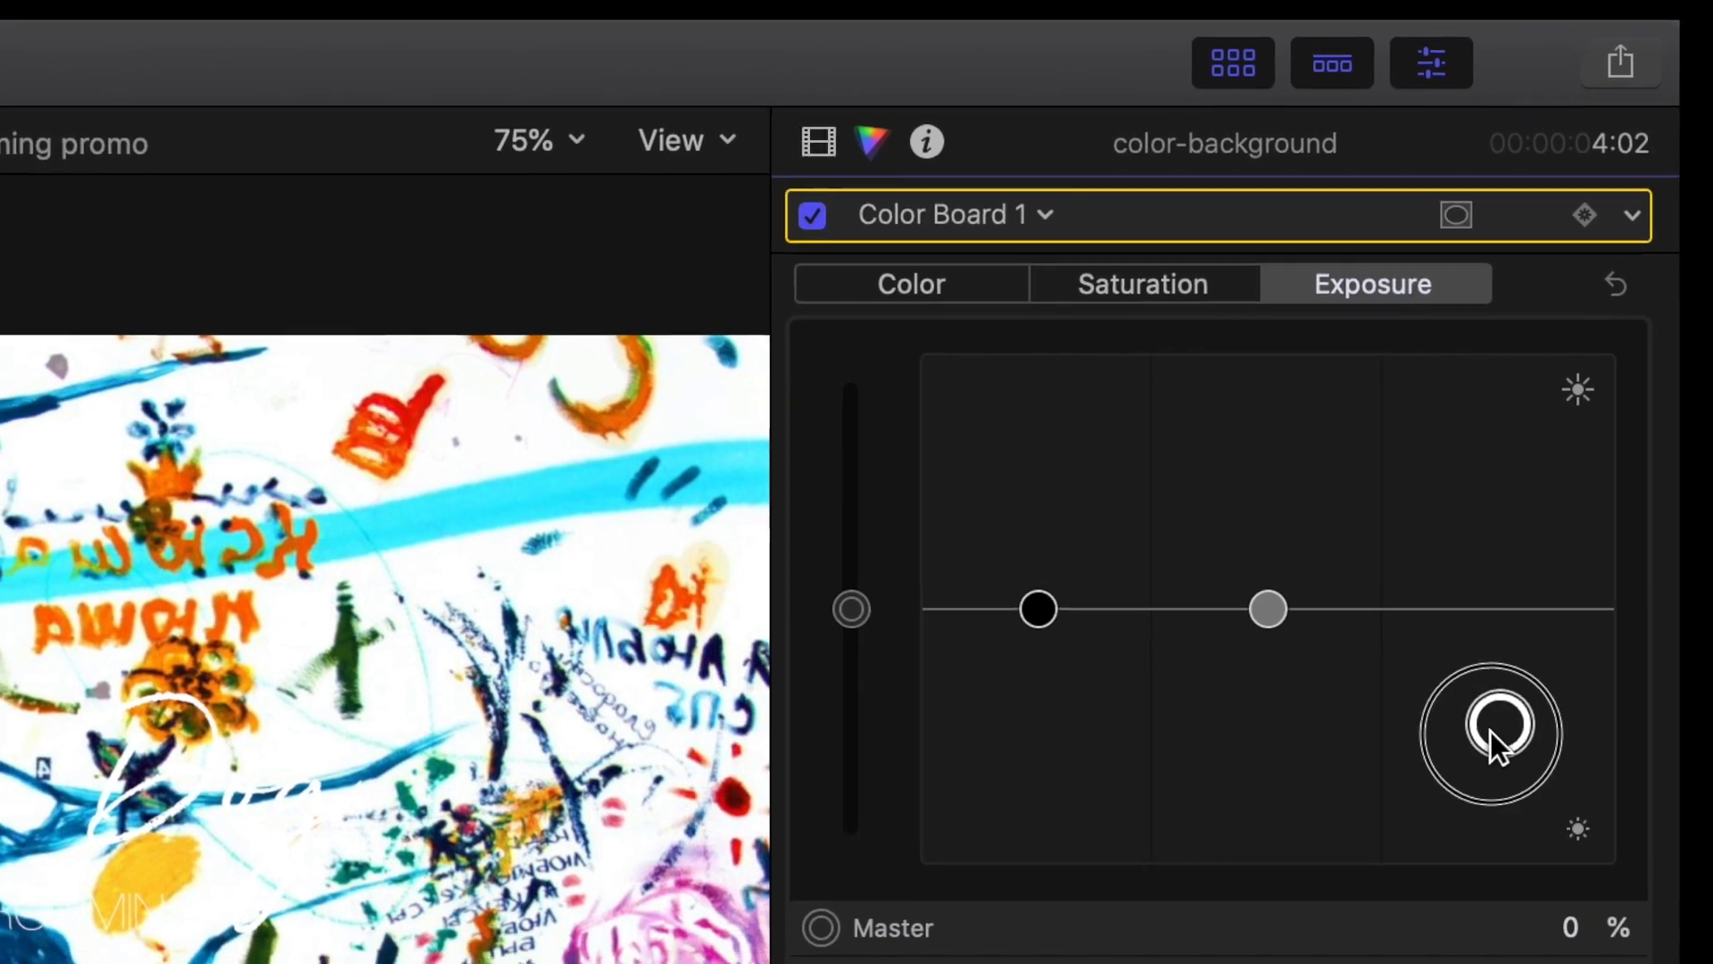
drag(1581, 597, 1585, 599)
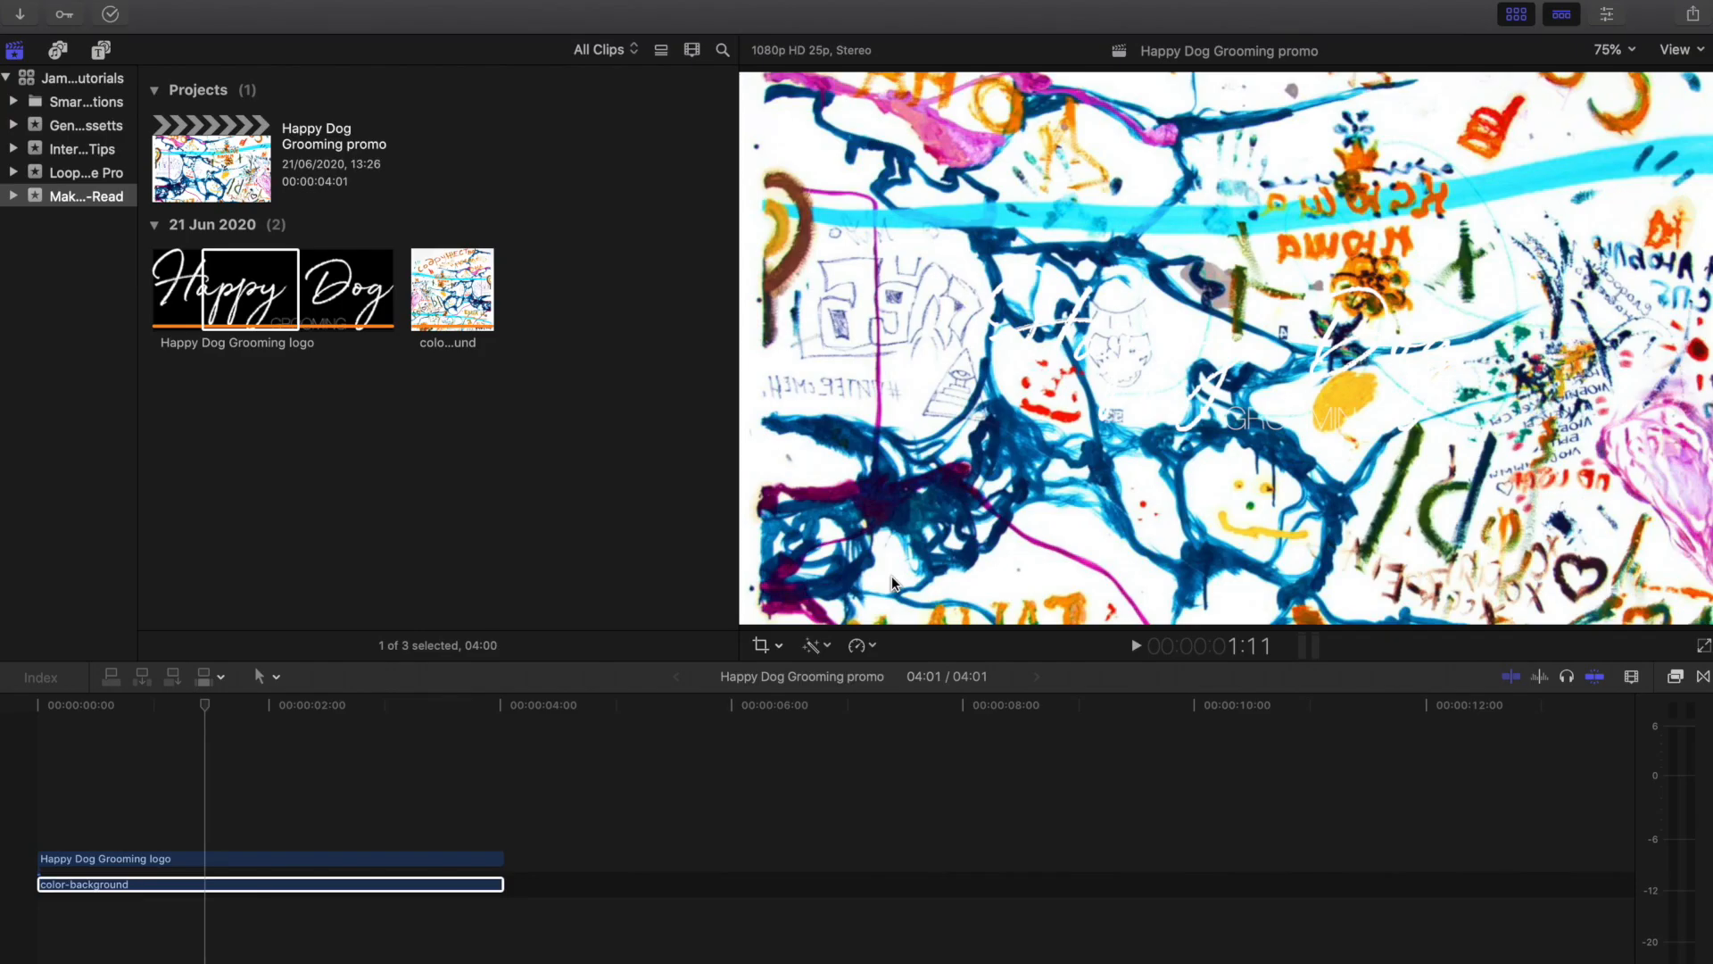
- Turn the Happy Dog Grooming logo black by lowering its master exposure, and raise the shadows exposure of the color-background clip
click(38, 884)
click(84, 859)
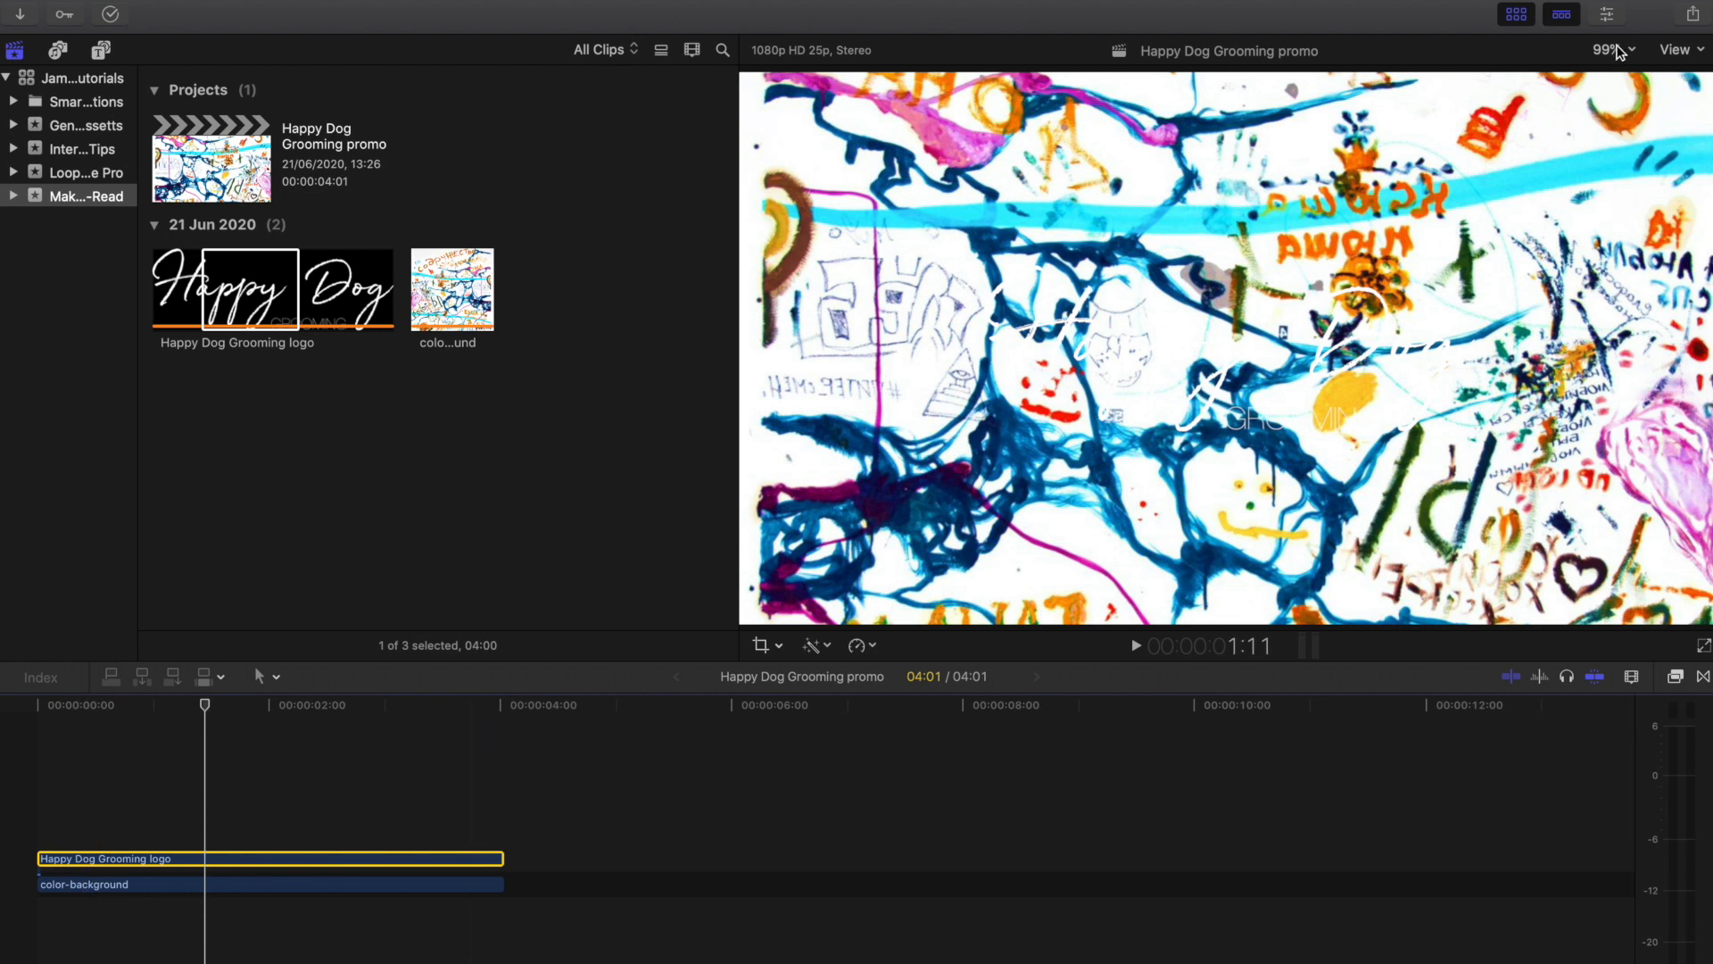
click(1607, 14)
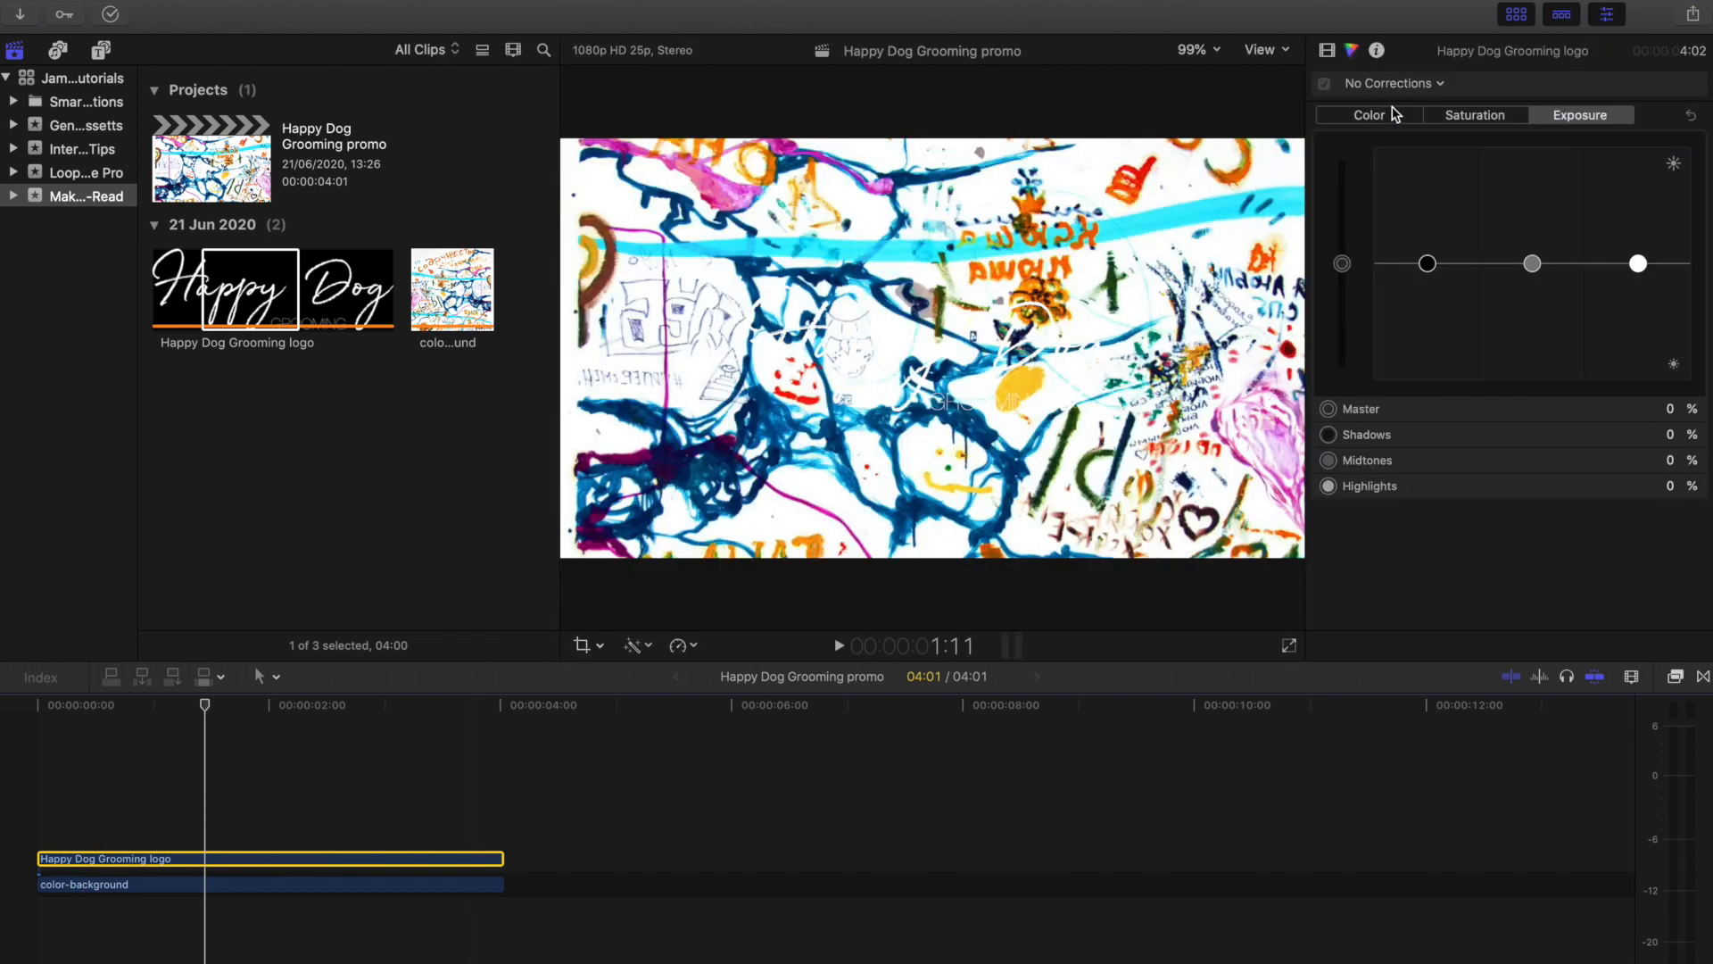
drag(1345, 267, 1338, 566)
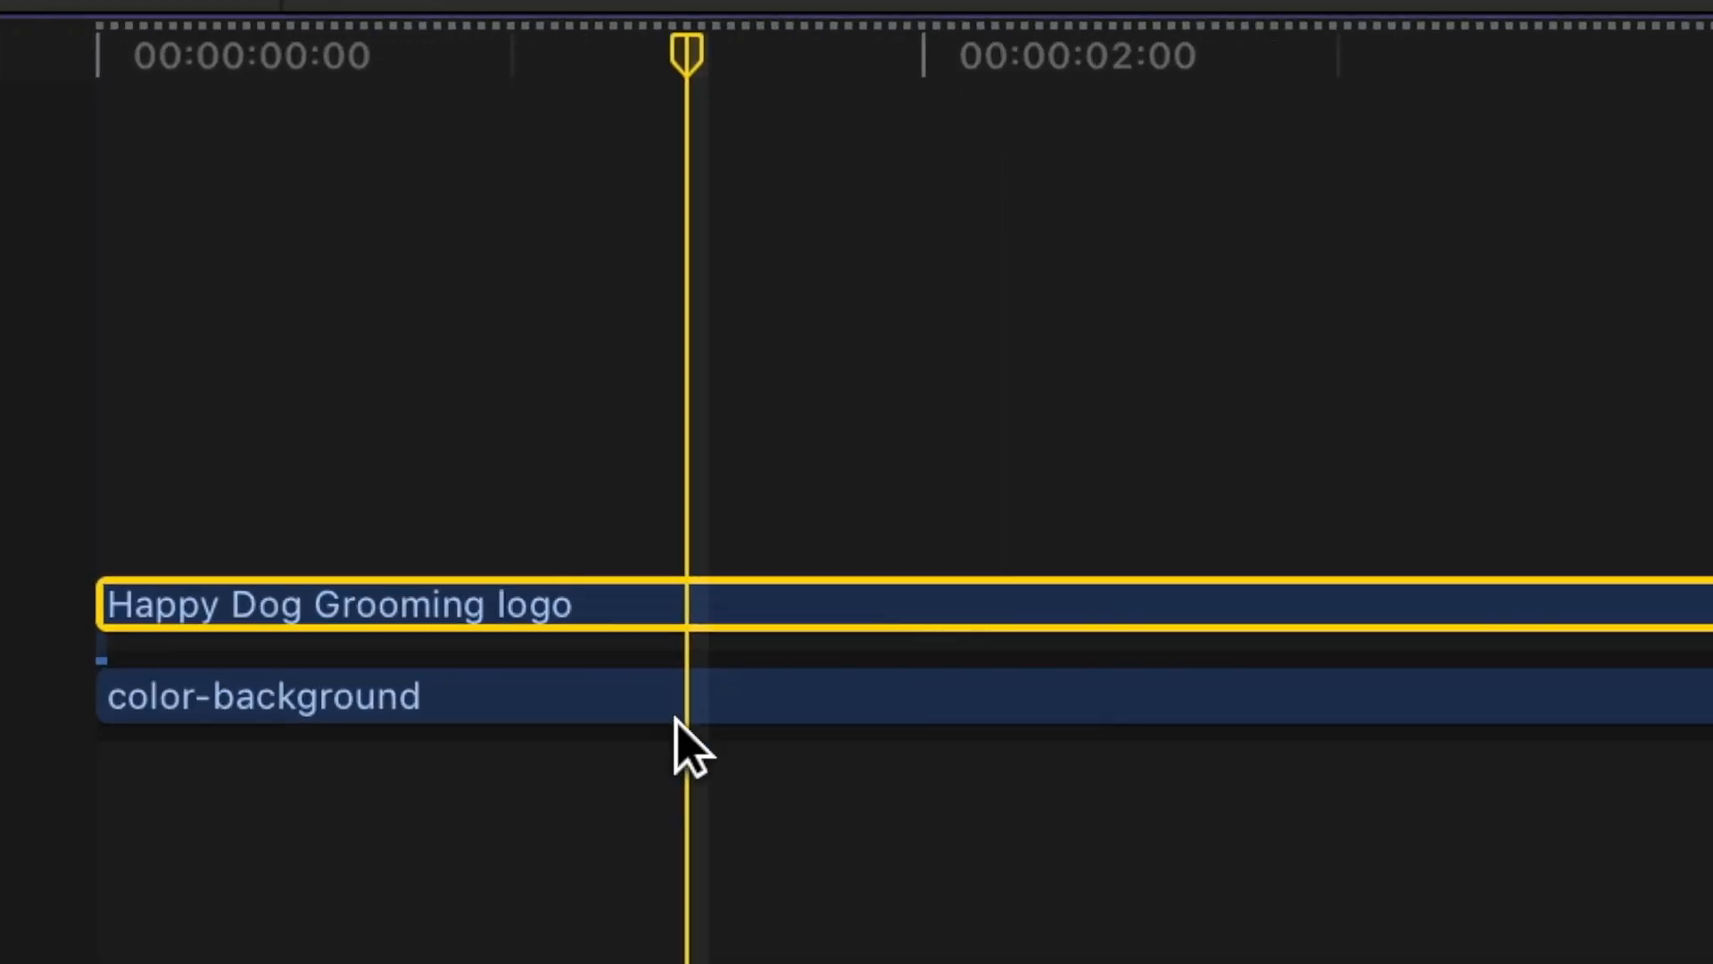
click(203, 882)
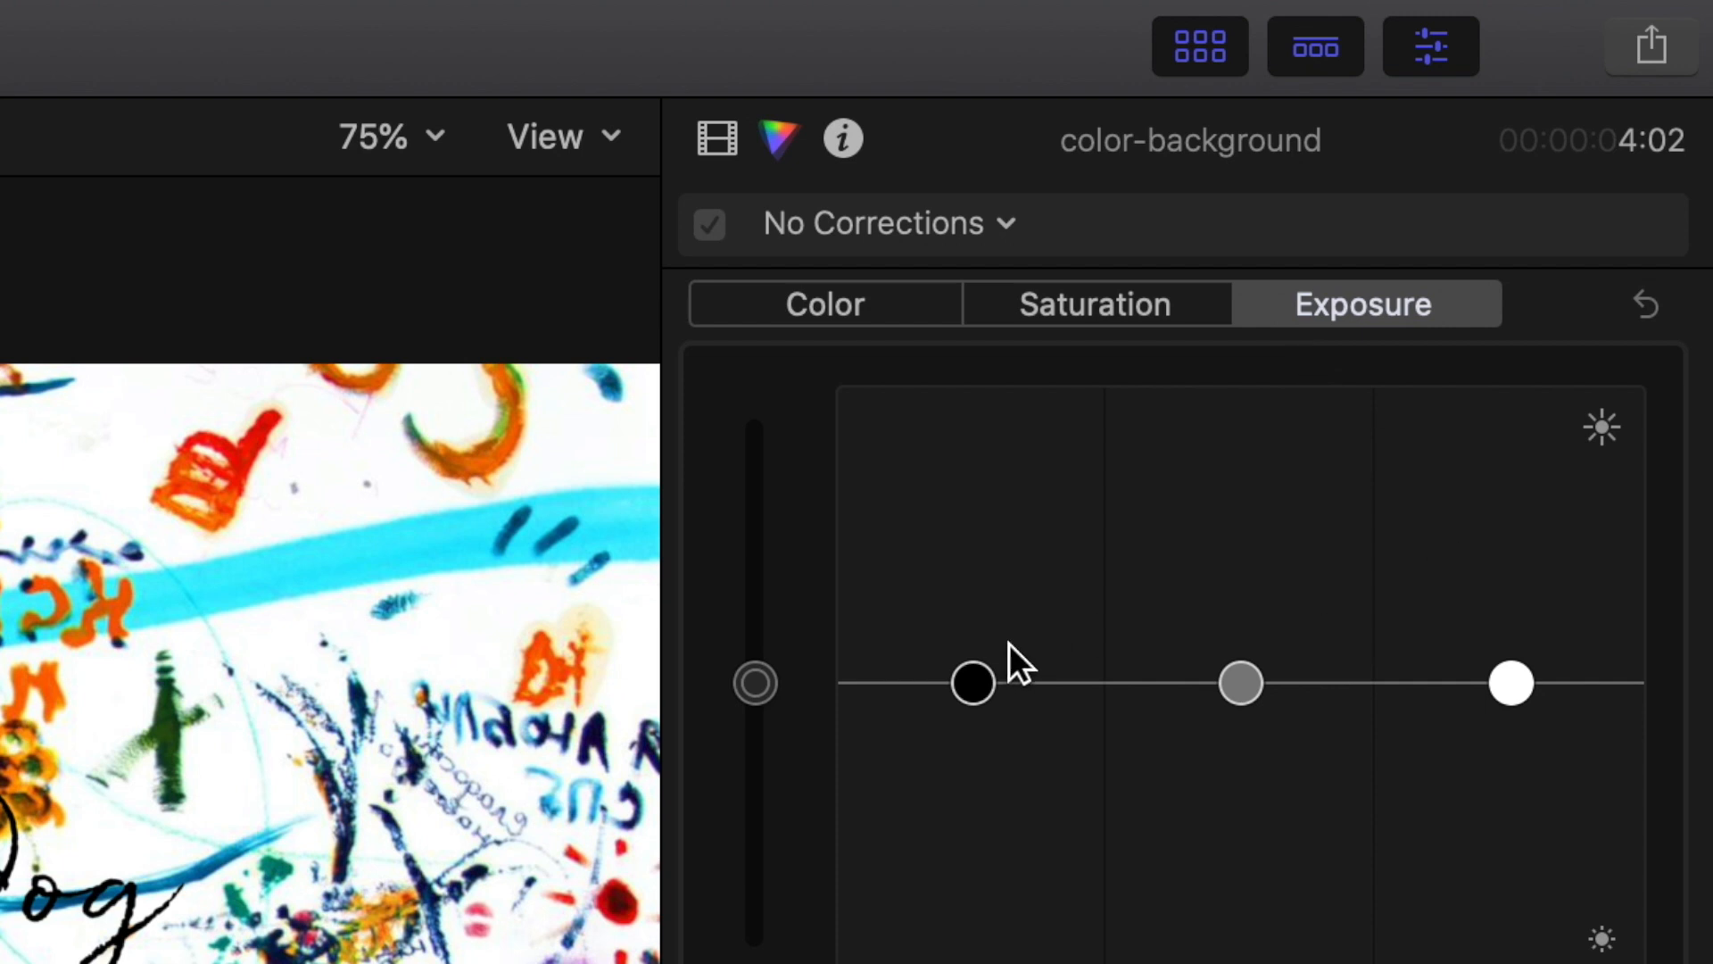
drag(980, 677, 974, 439)
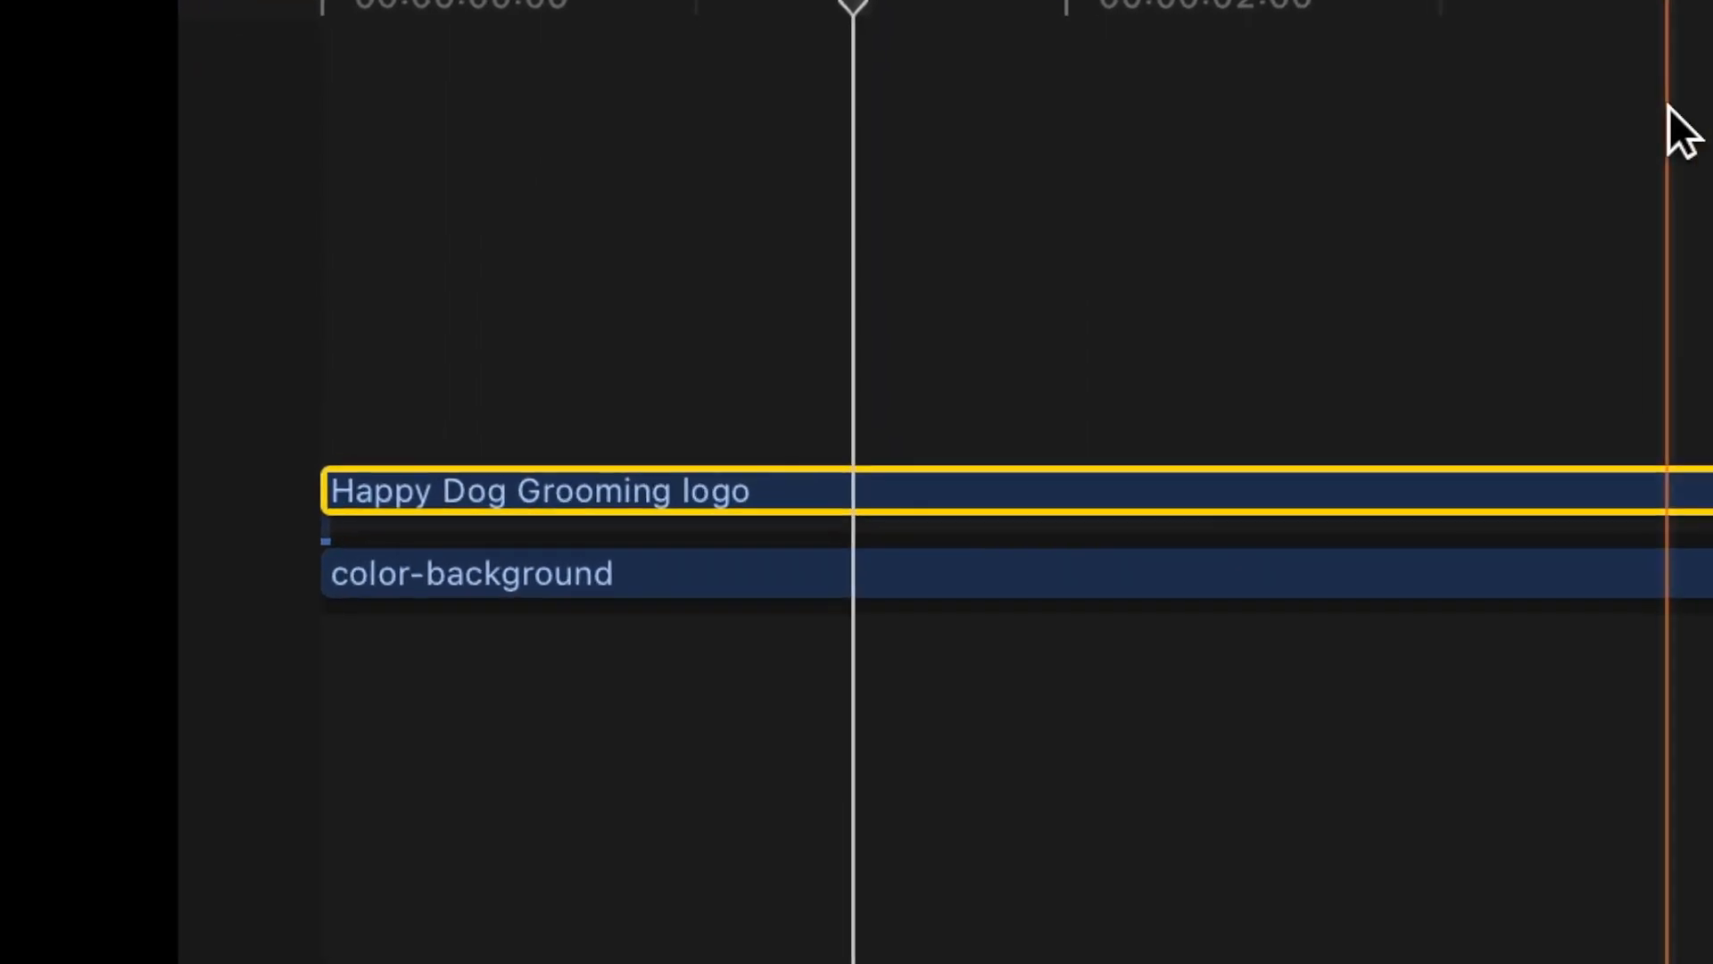
- Desaturate the color-background clip to black and white with its master saturation, and bring the saturation back up
click(507, 584)
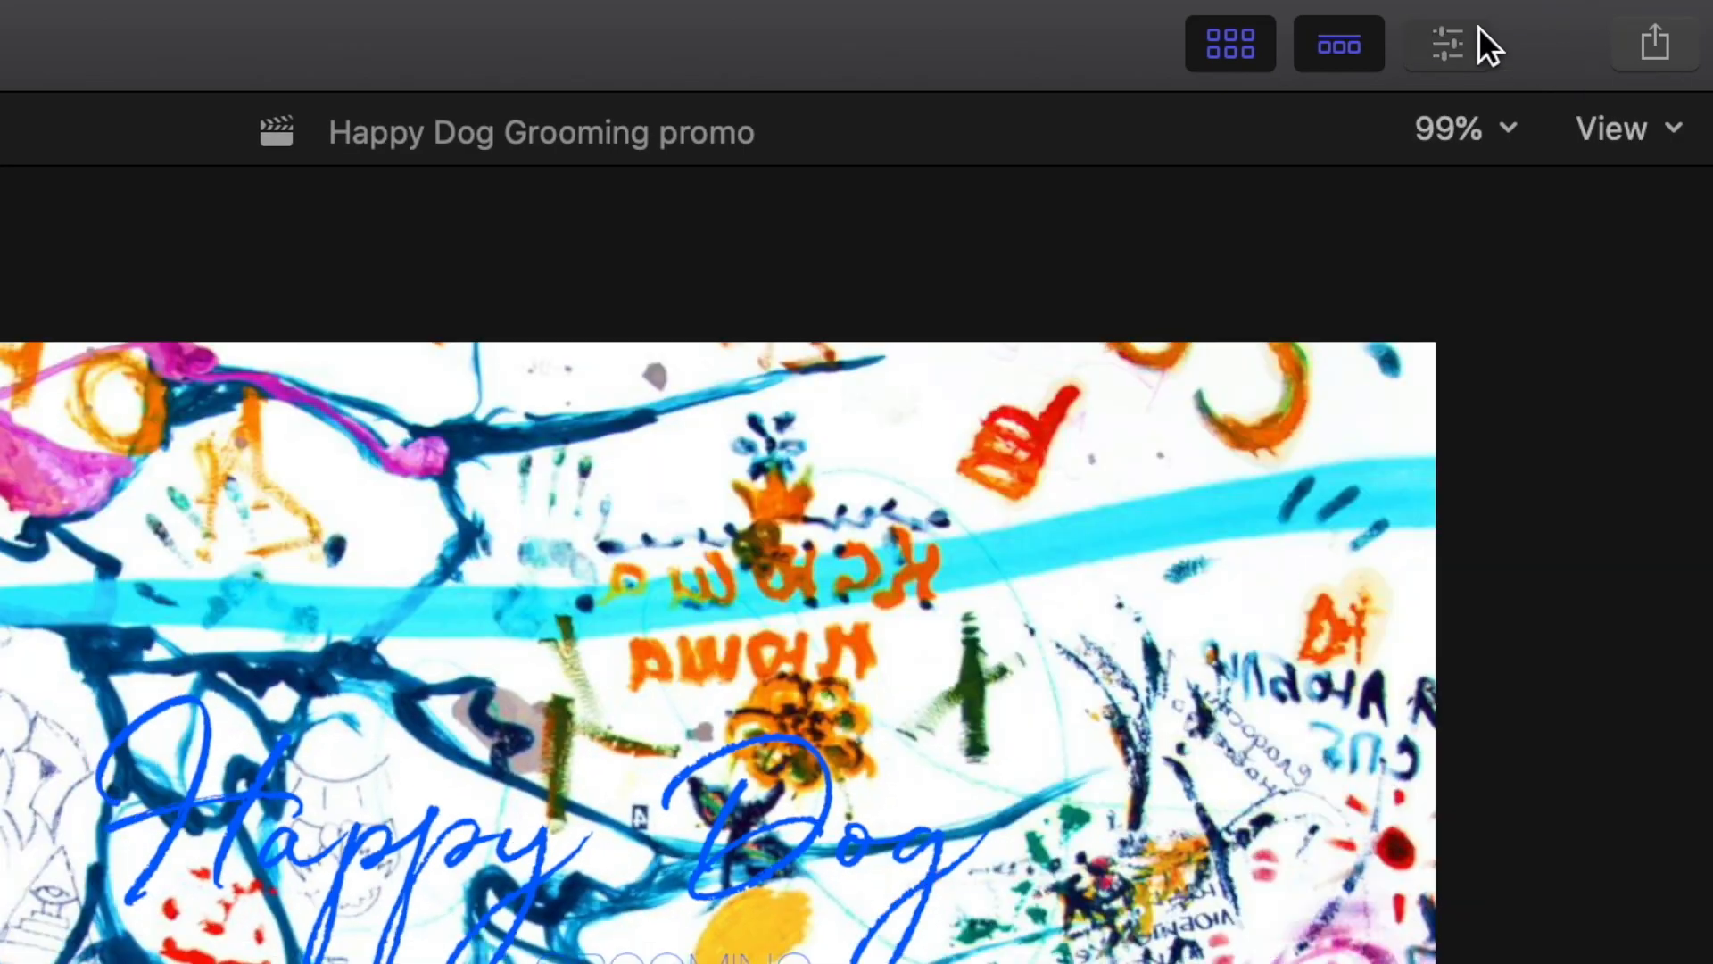
click(1464, 40)
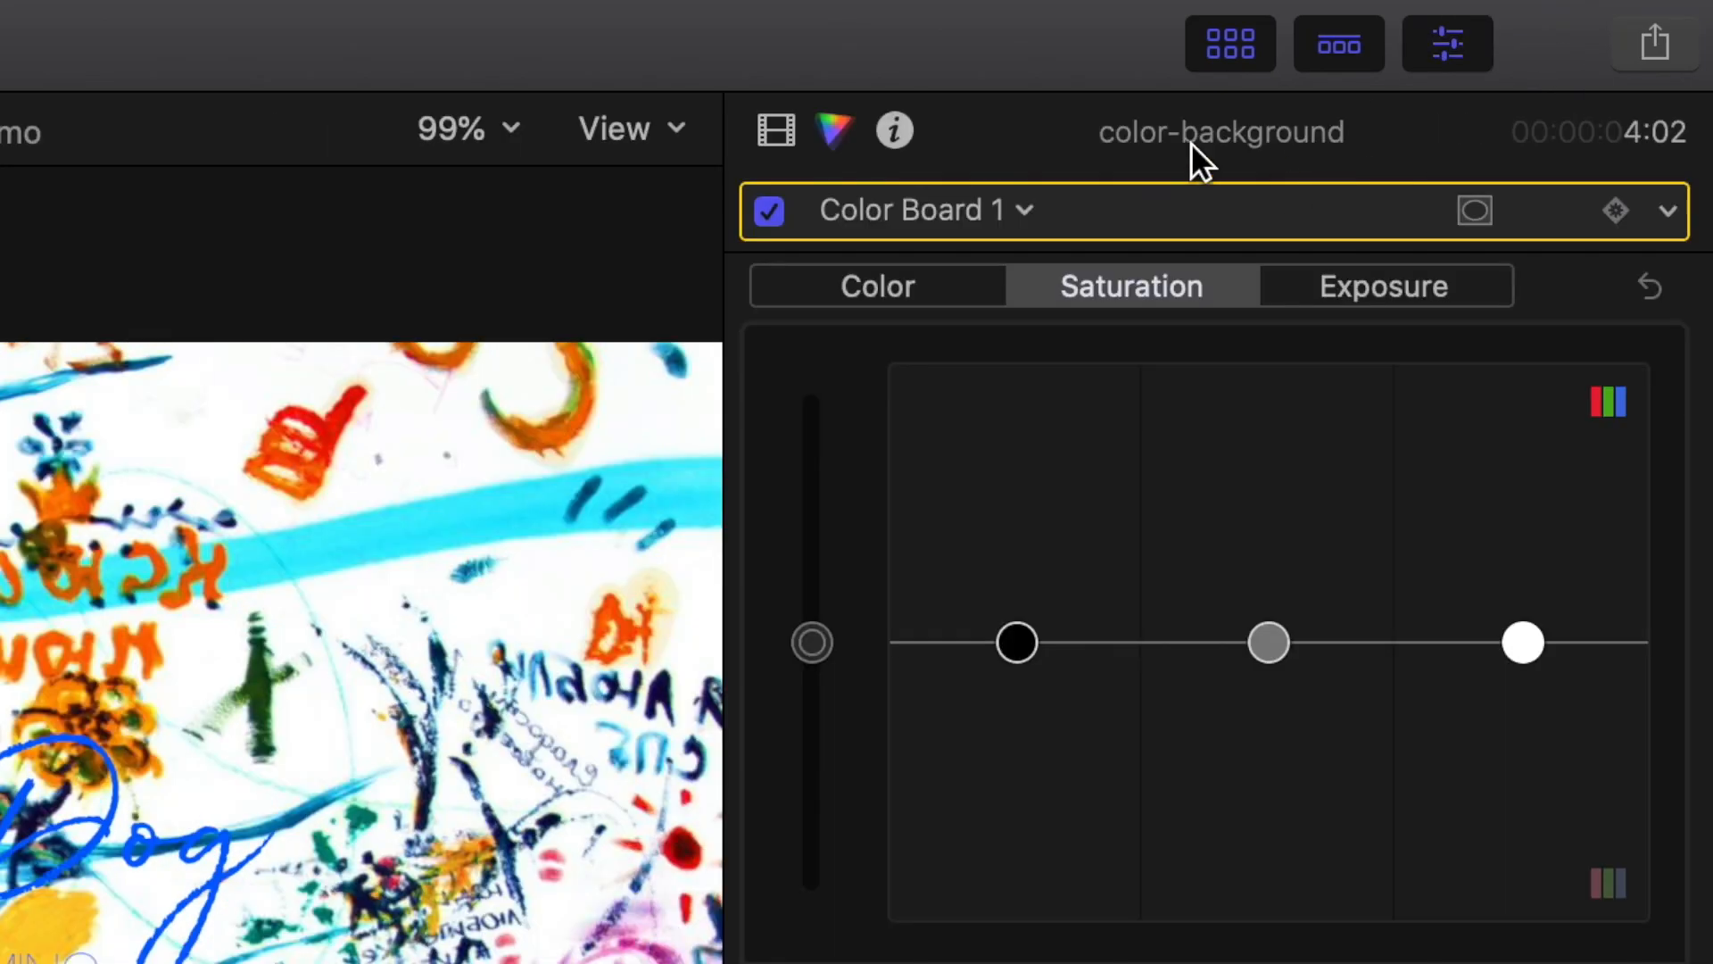
click(1142, 287)
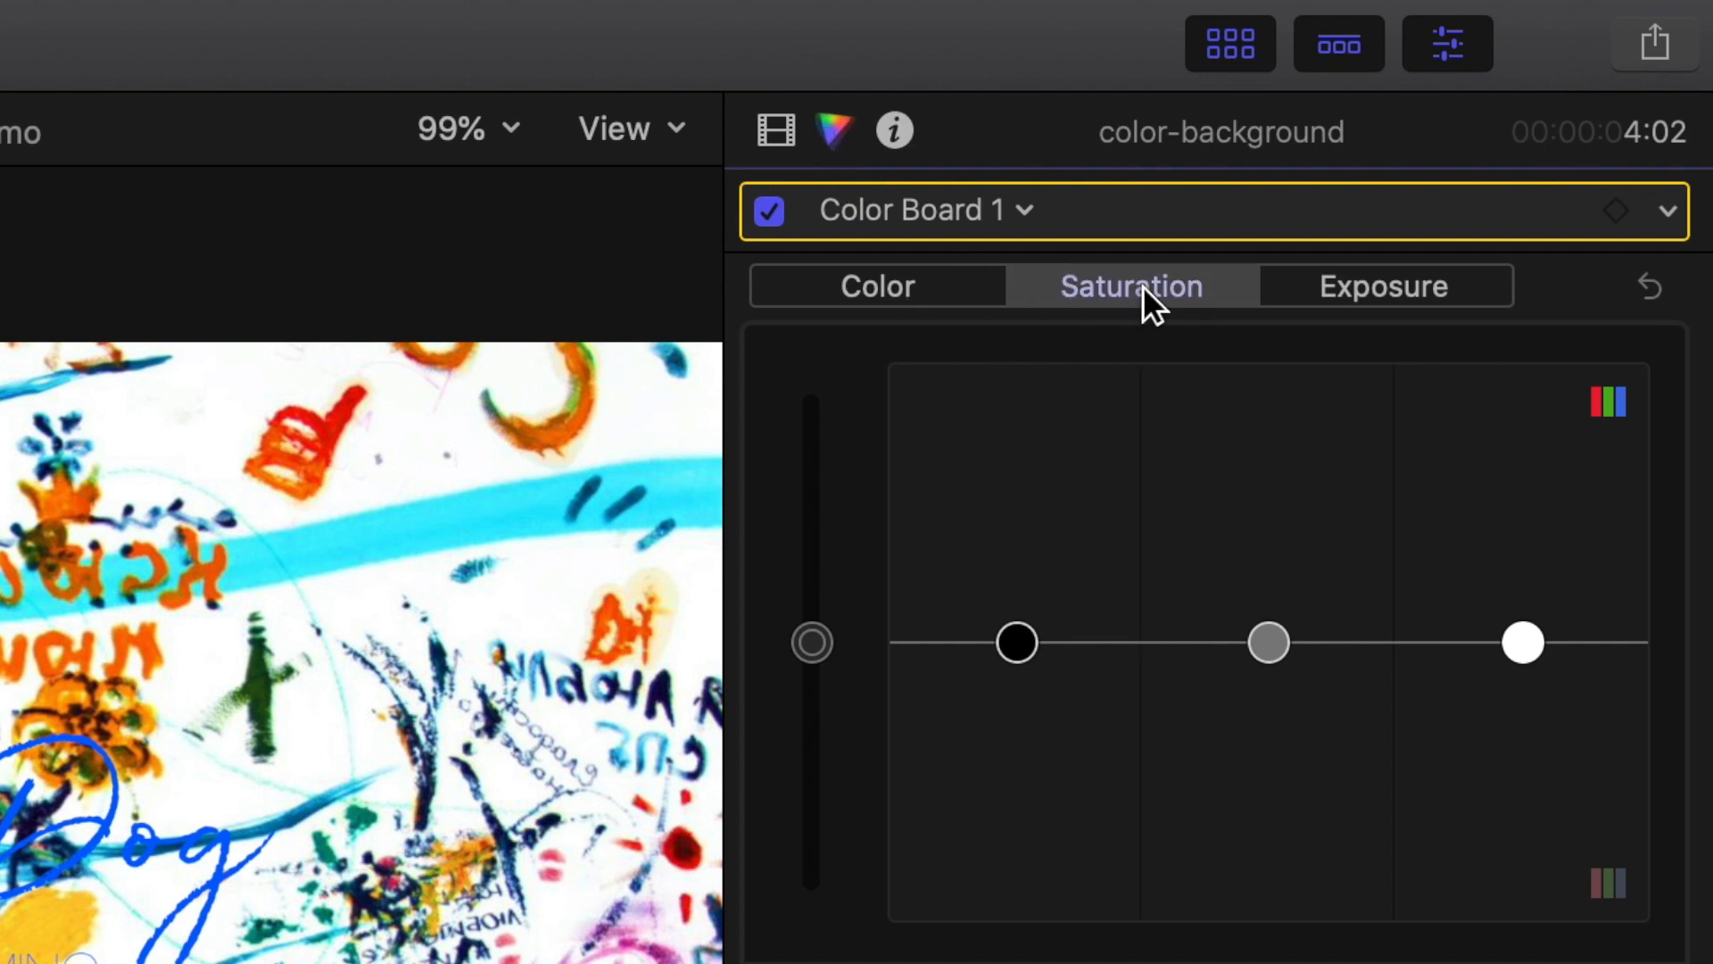
drag(812, 642, 812, 919)
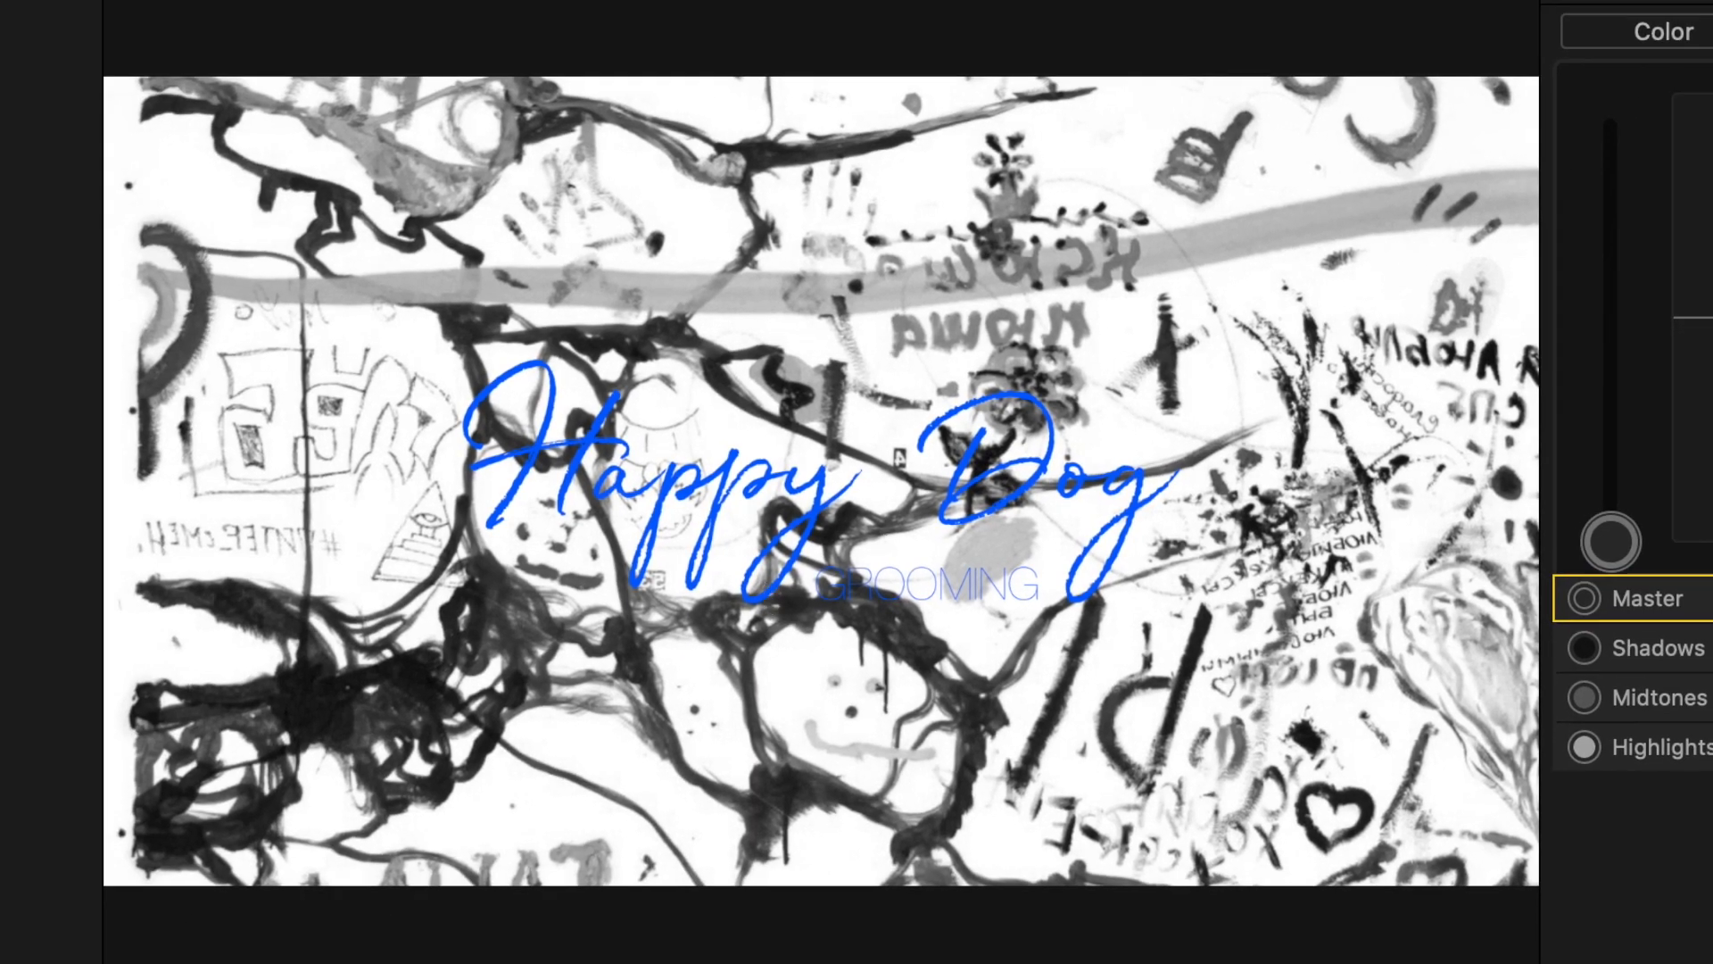
drag(1611, 542, 1712, 254)
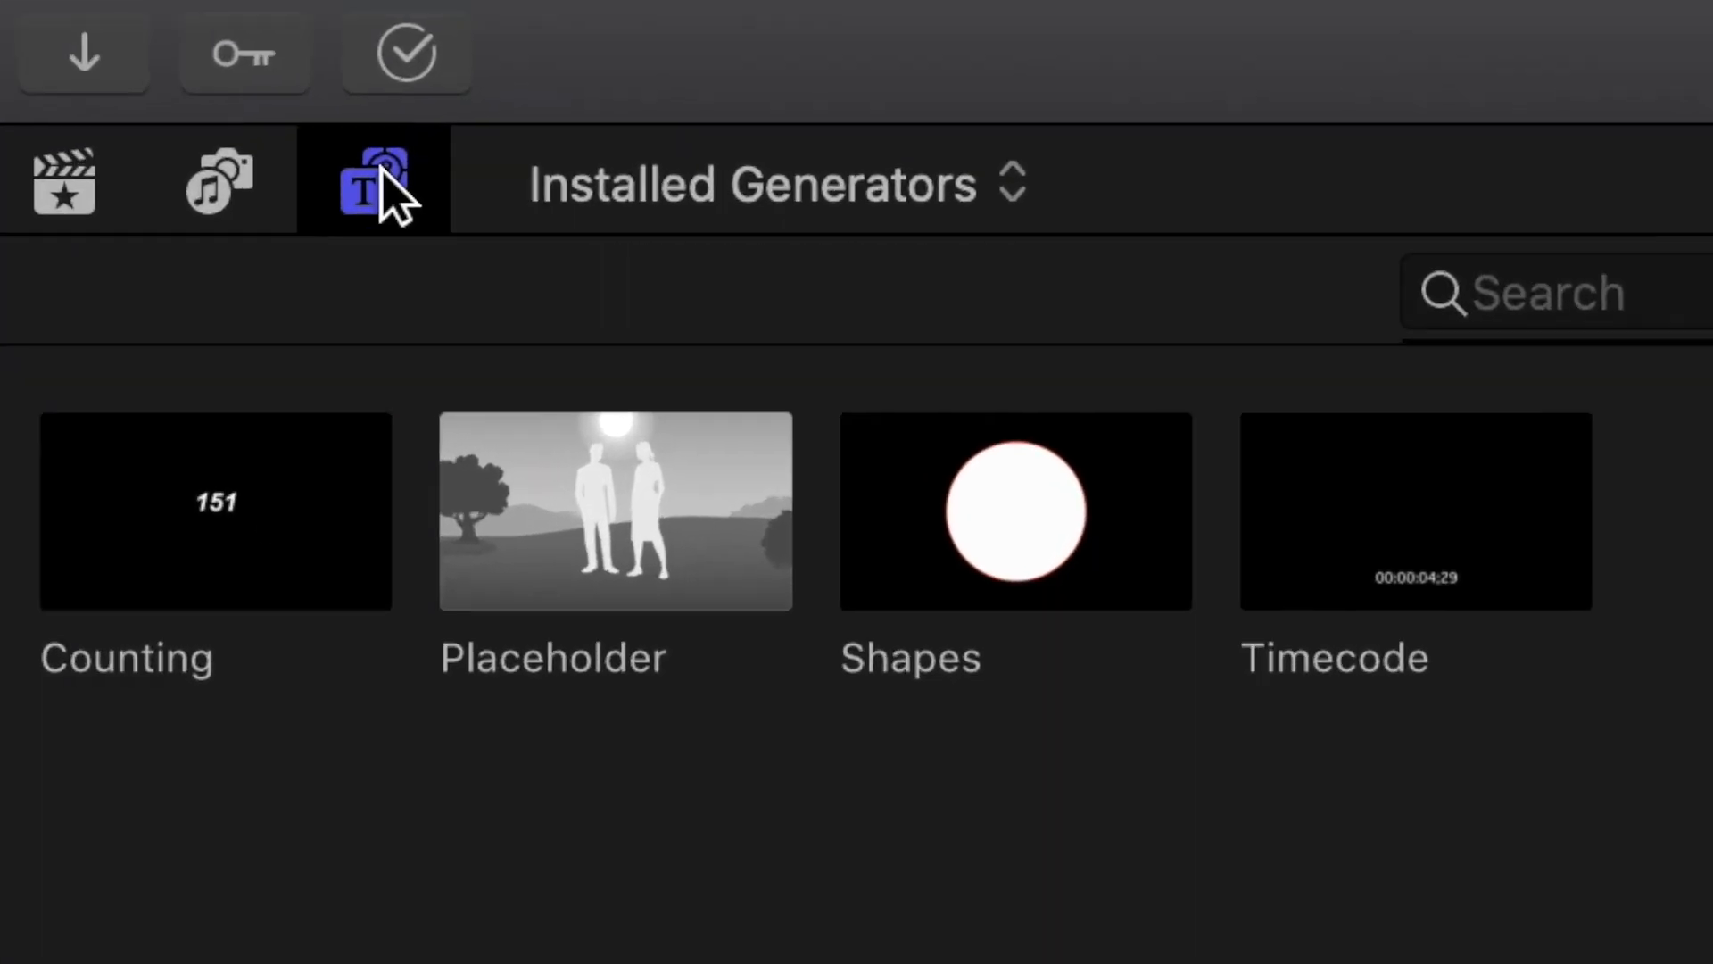
- Add the Shapes generator from the Elements category to the timeline between the logo and color-background clips
click(397, 192)
click(401, 192)
click(406, 197)
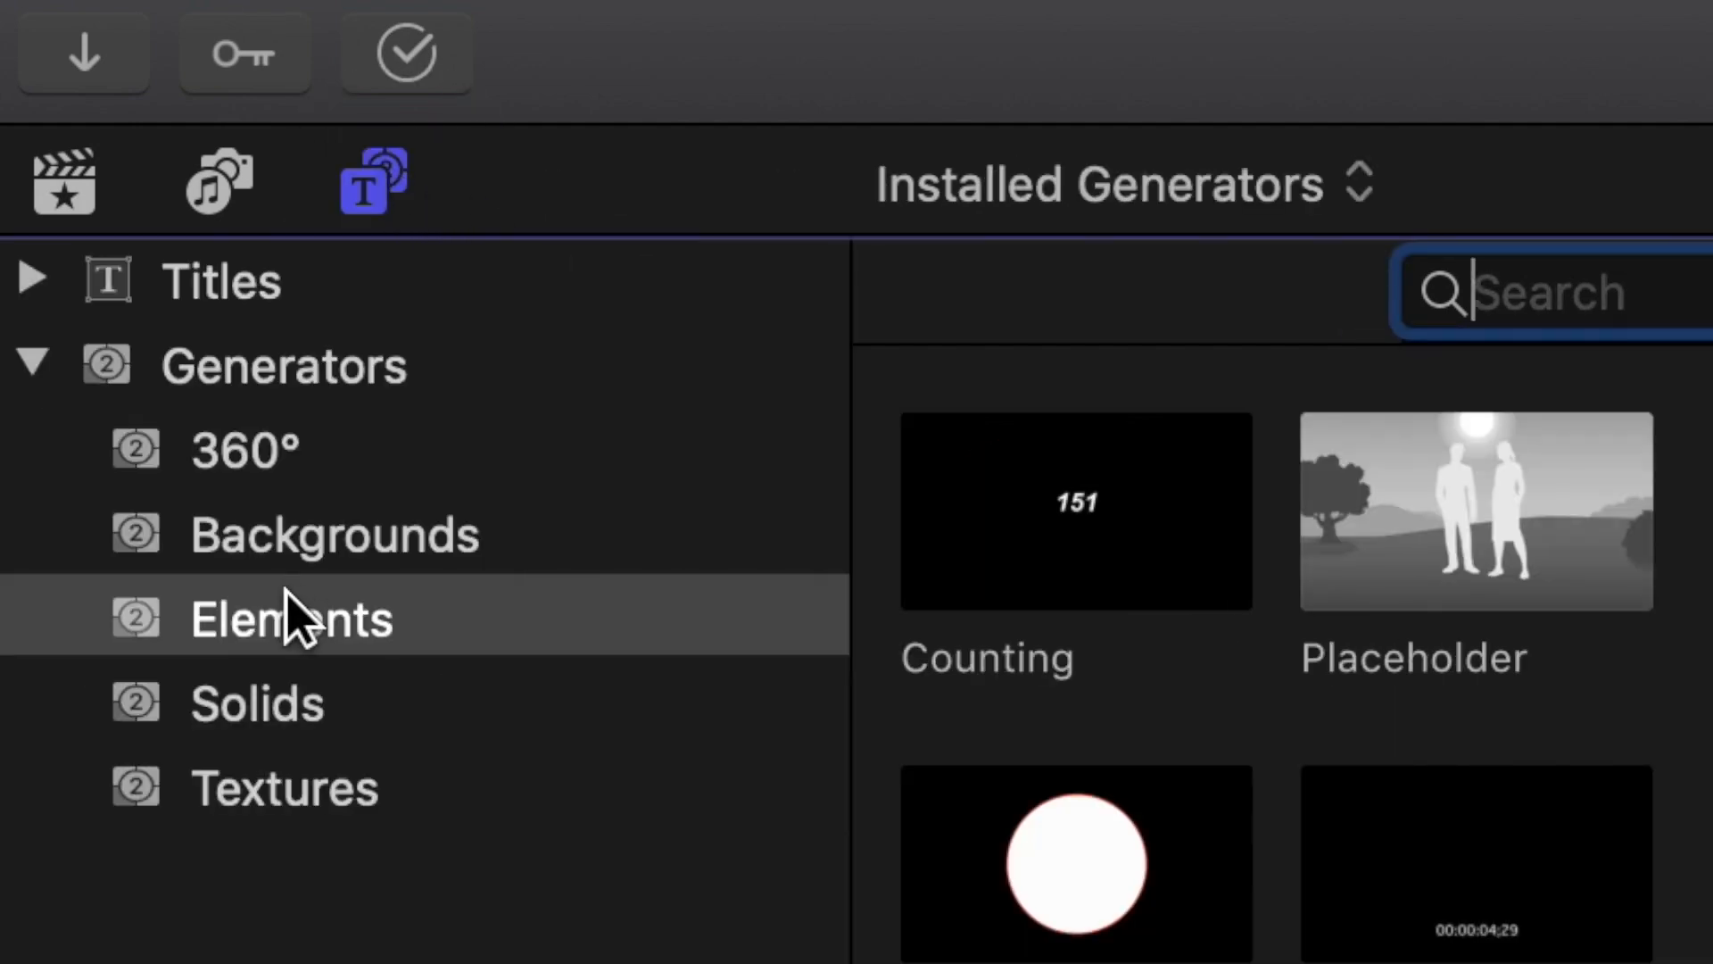
click(125, 625)
click(989, 879)
double_click(1071, 892)
drag(1070, 18, 124, 499)
click(677, 478)
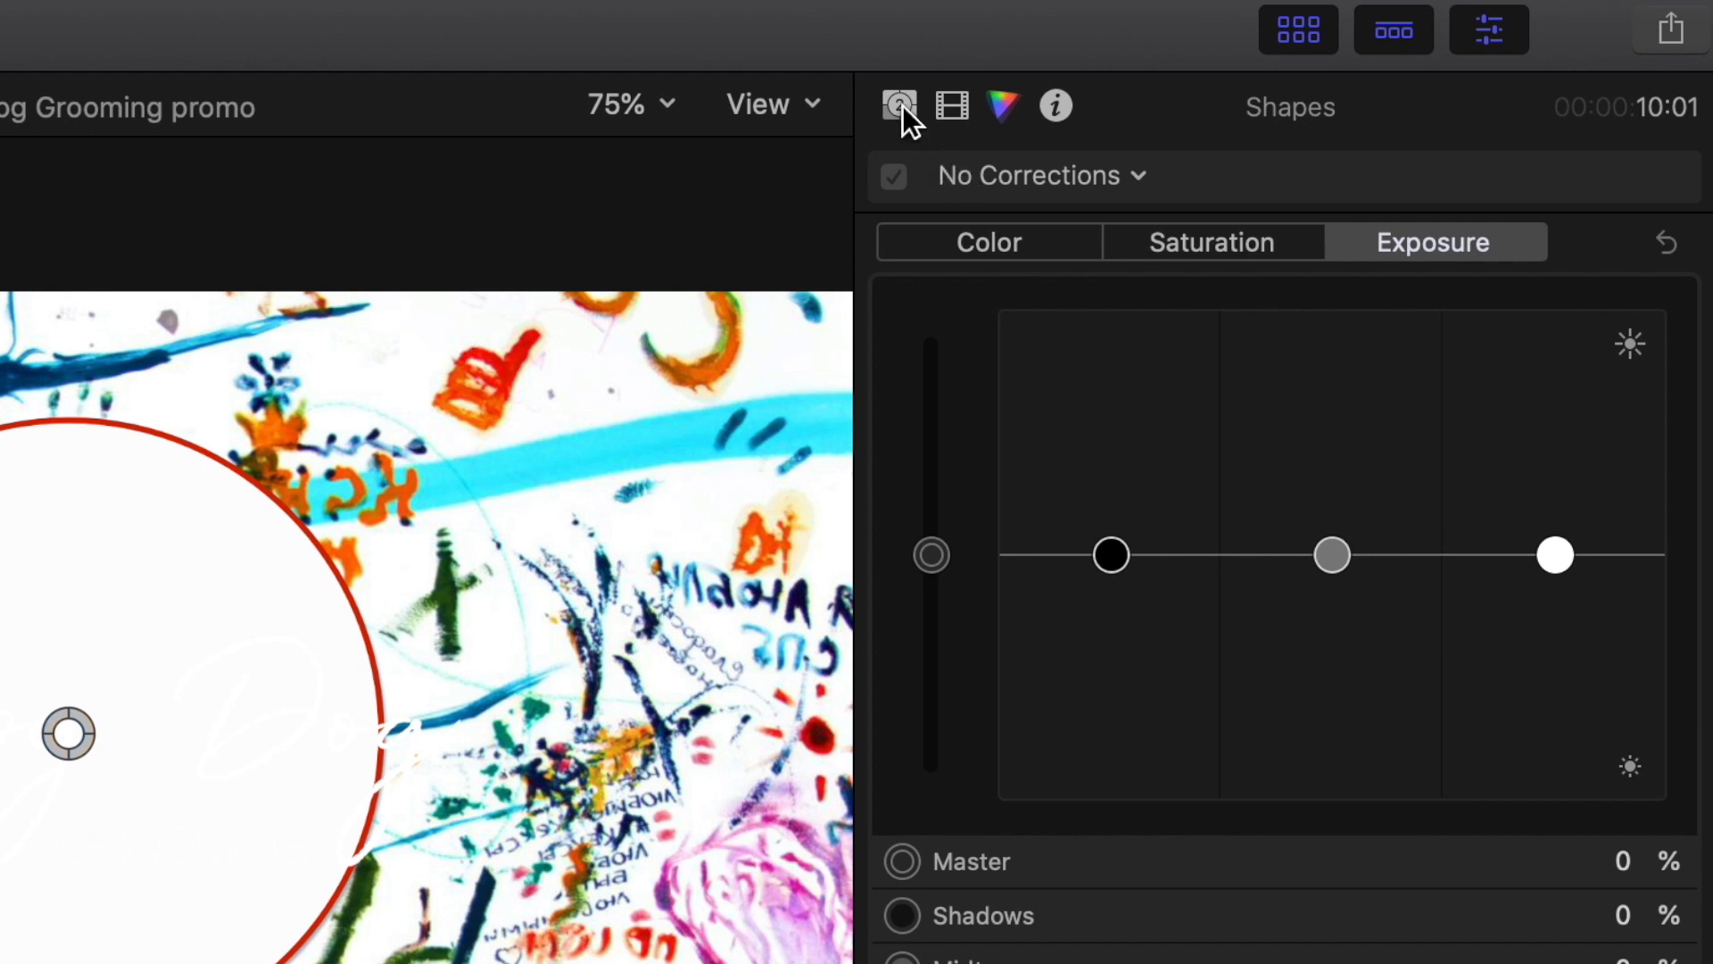
- Set the Shapes generator's shape to Square and turn off its outline
click(903, 110)
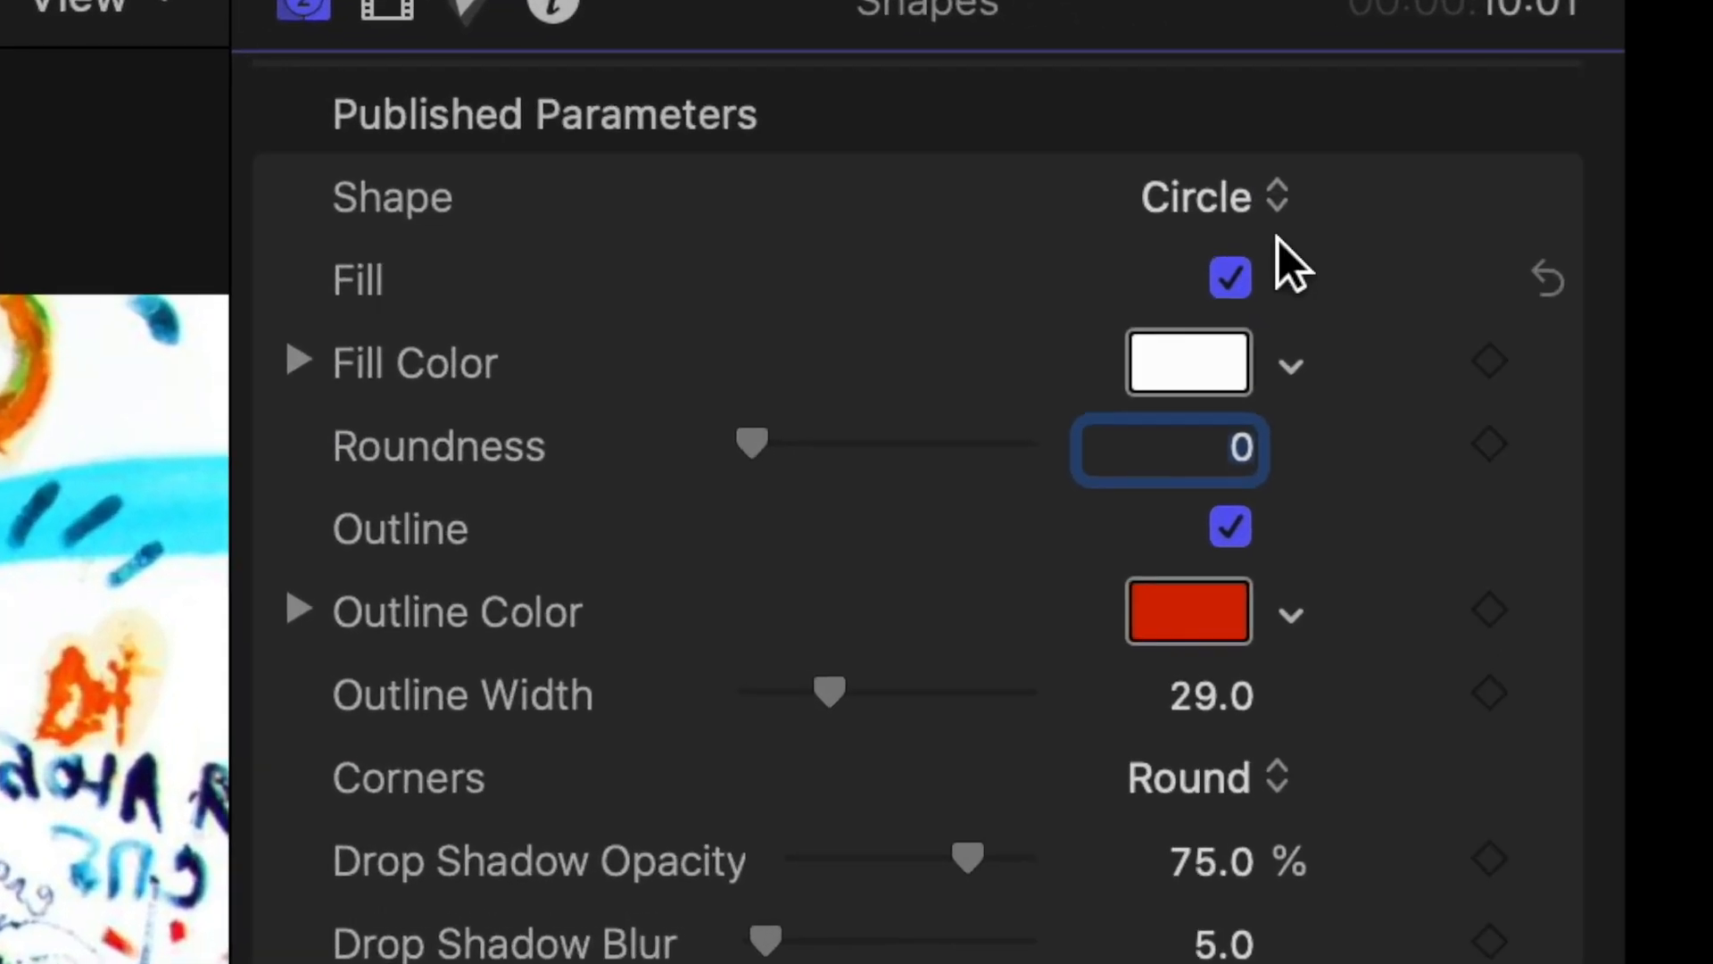
click(1262, 207)
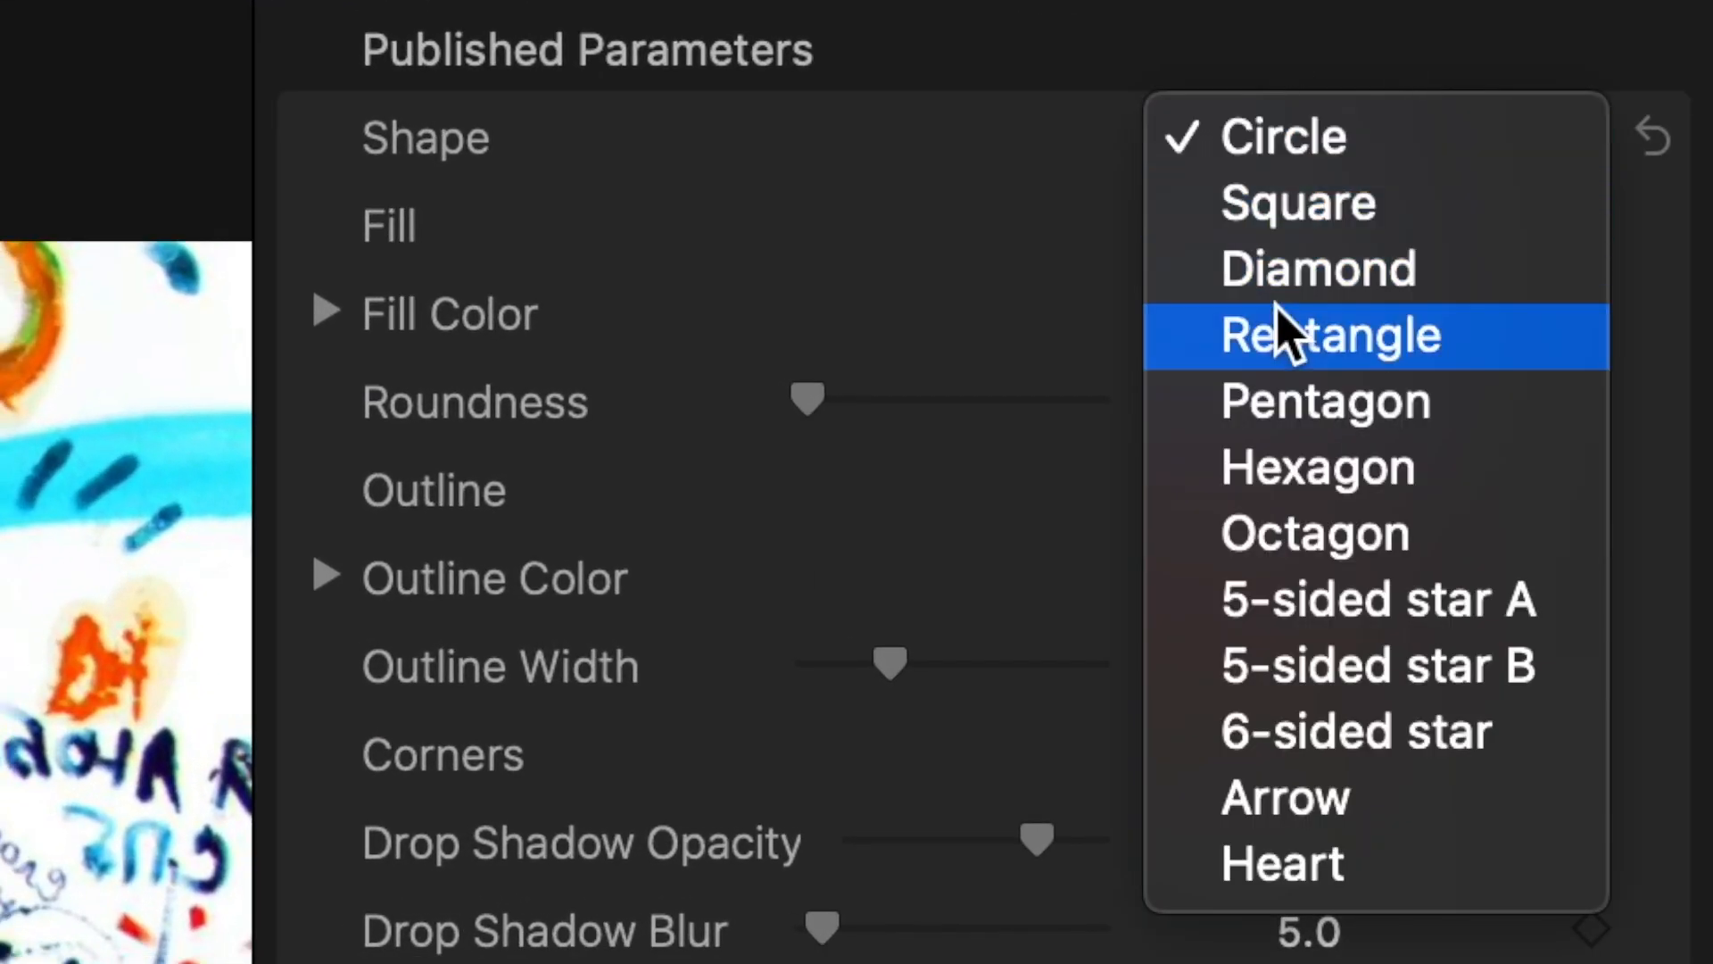
click(1308, 202)
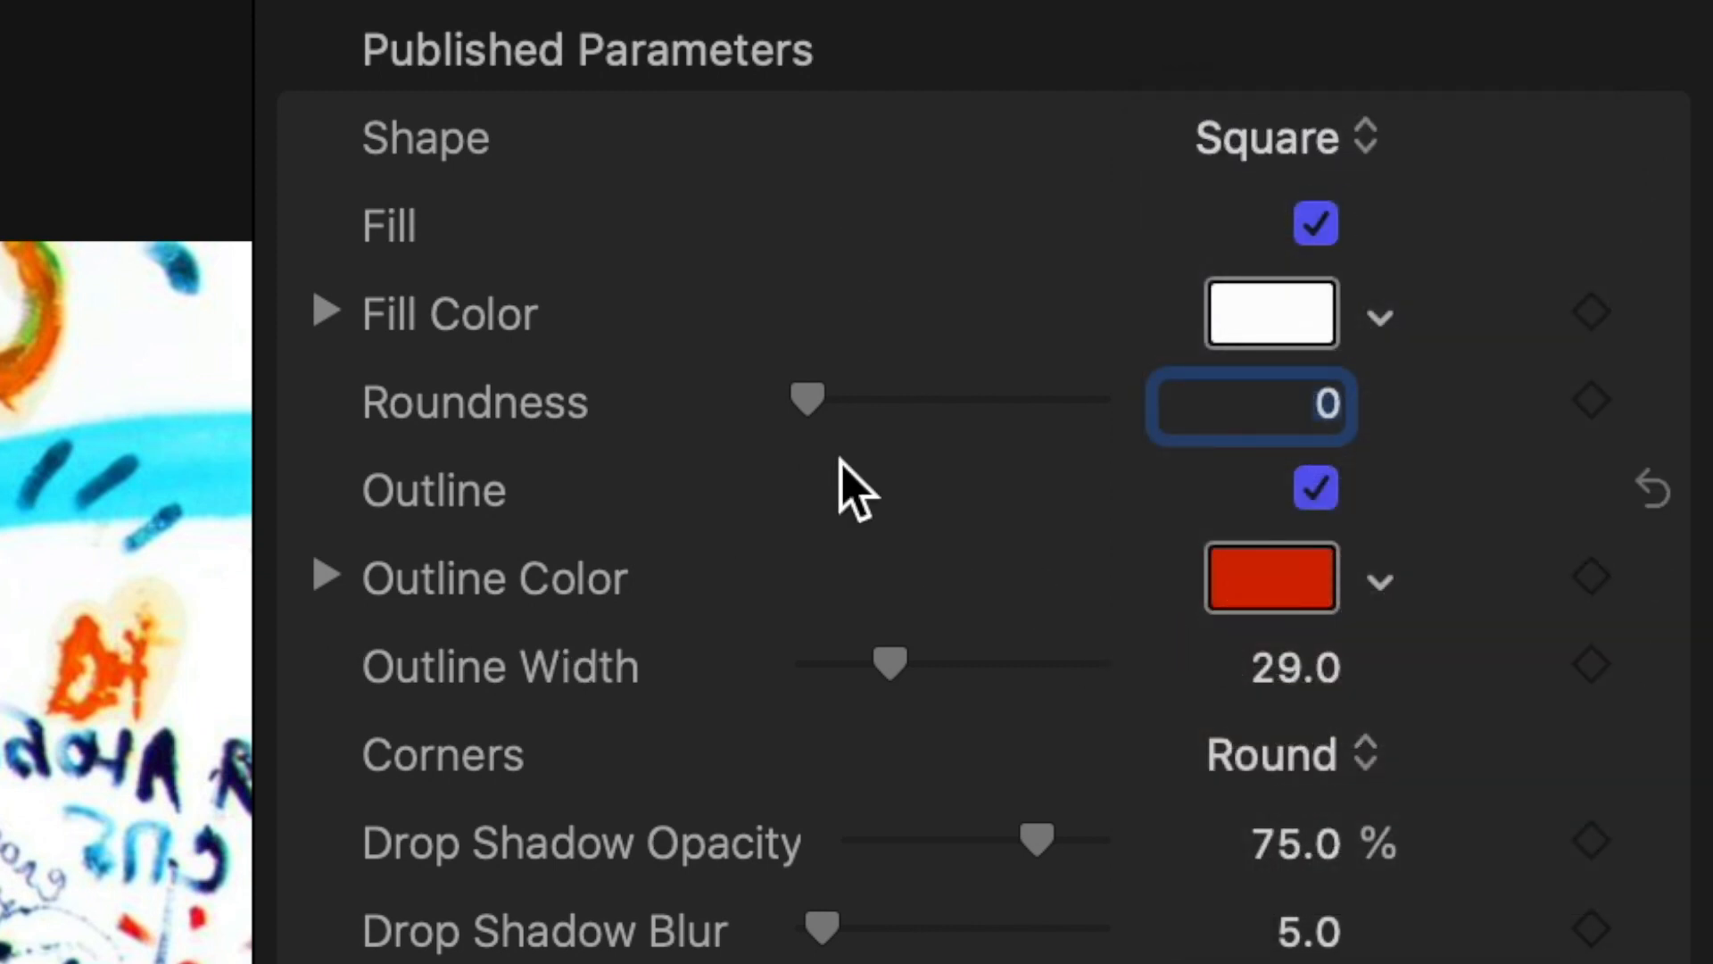
click(1311, 491)
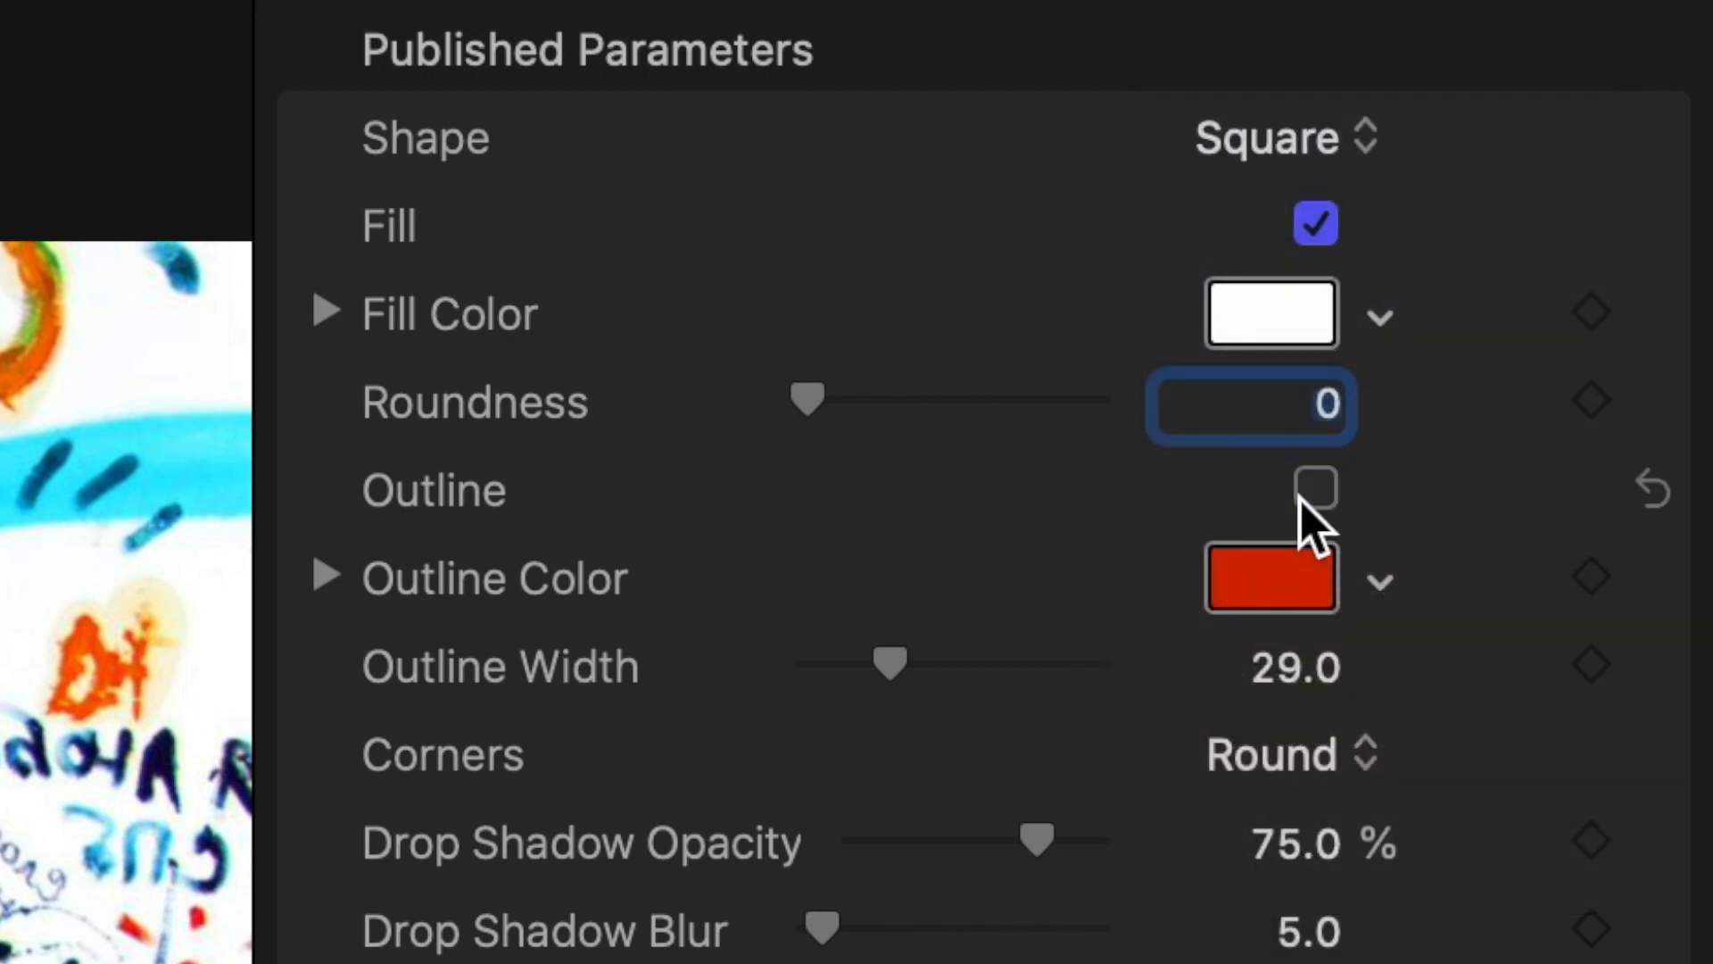
- Set the square's fill color to a bright cyan blue
click(1380, 321)
click(1529, 253)
click(1496, 404)
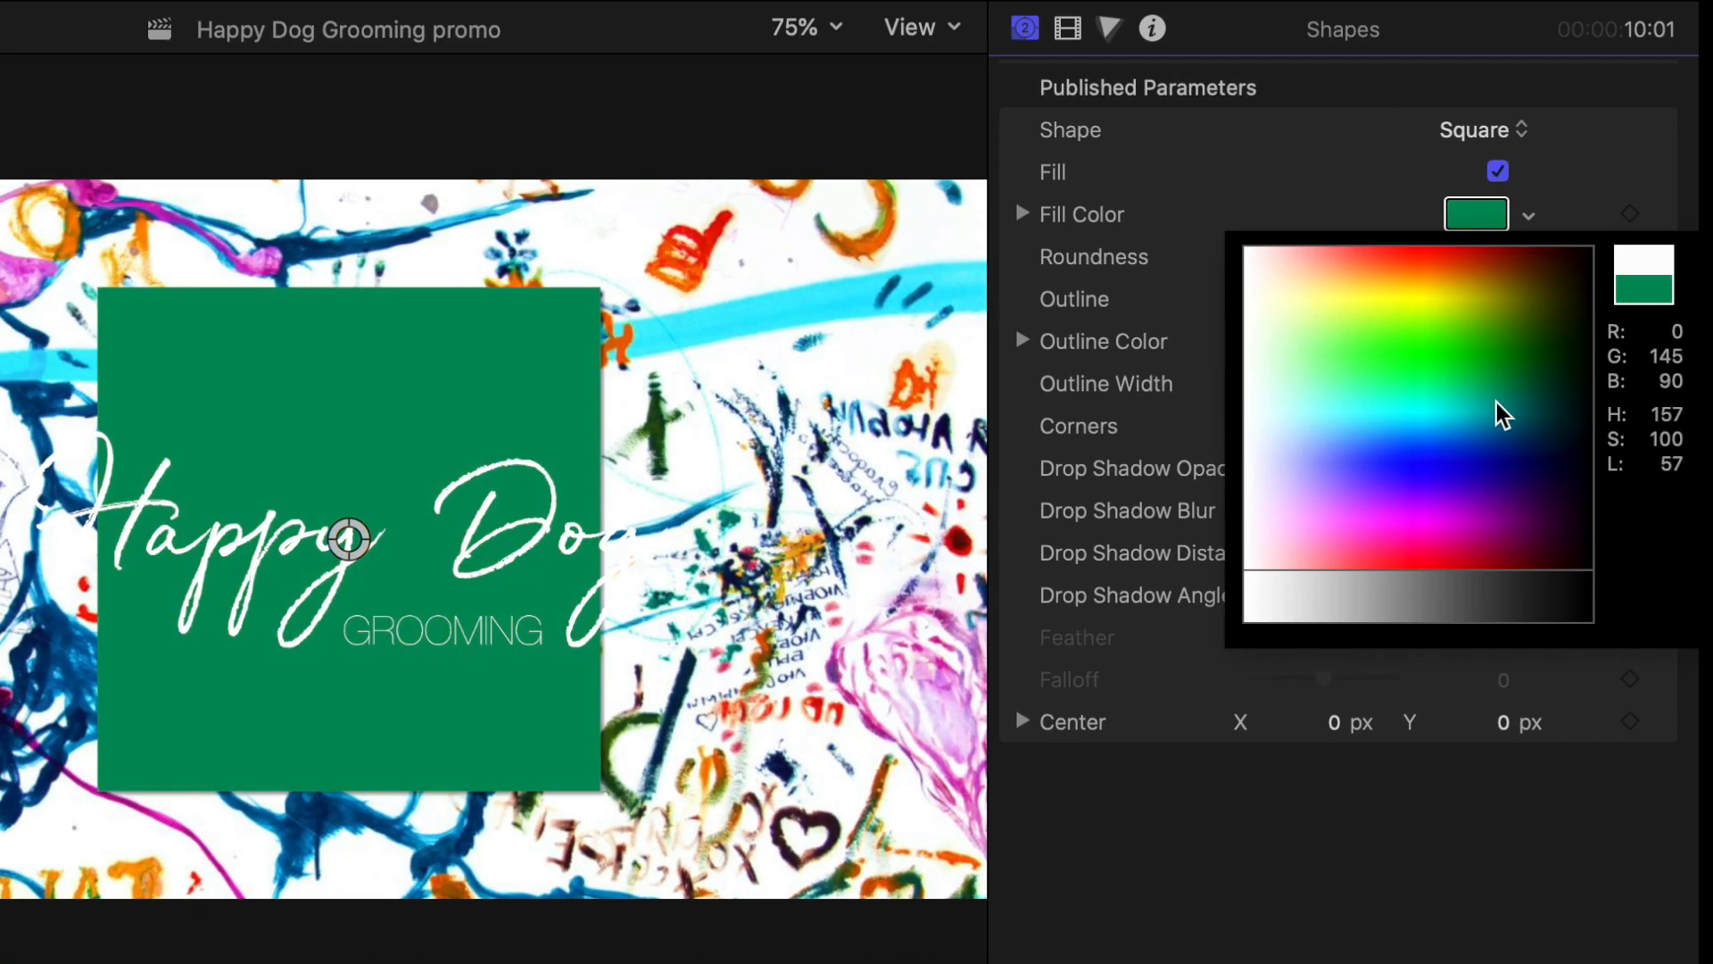
drag(1496, 403, 1324, 420)
key(Escape)
click(1487, 257)
click(1512, 218)
click(1379, 392)
drag(1379, 393, 1454, 428)
key(Escape)
key(Return)
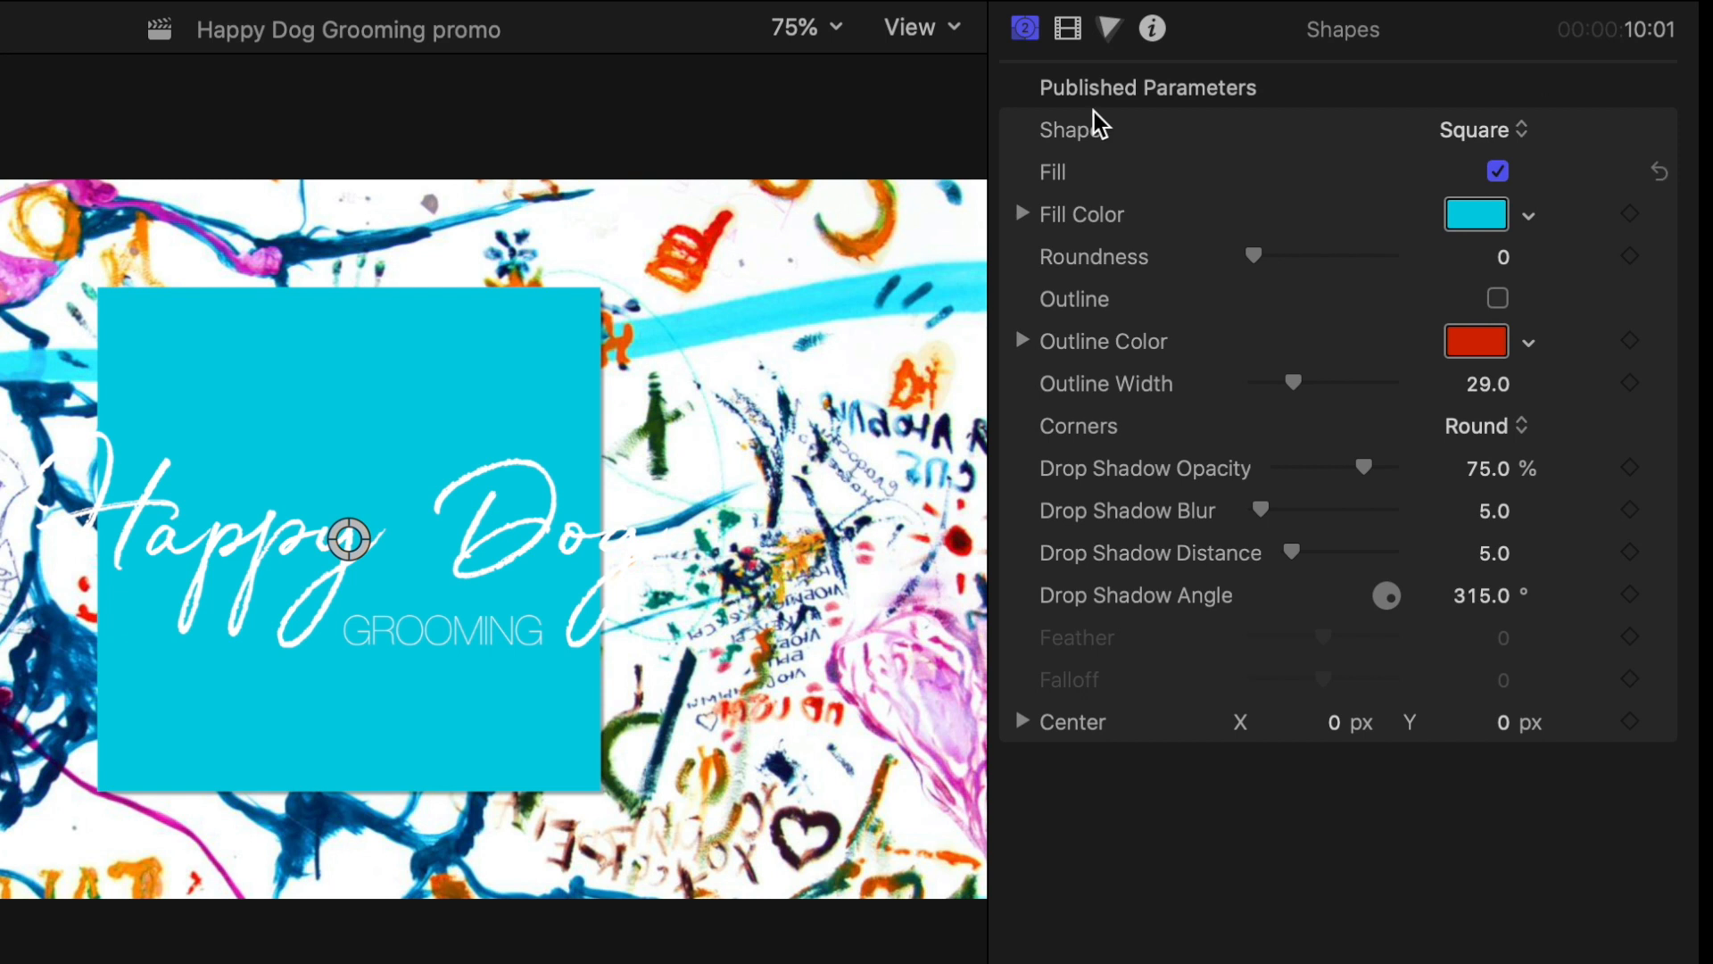
- Stretch the cyan shape into a banner behind the logo by setting Scale X to 150% and reducing Scale Y
click(1078, 28)
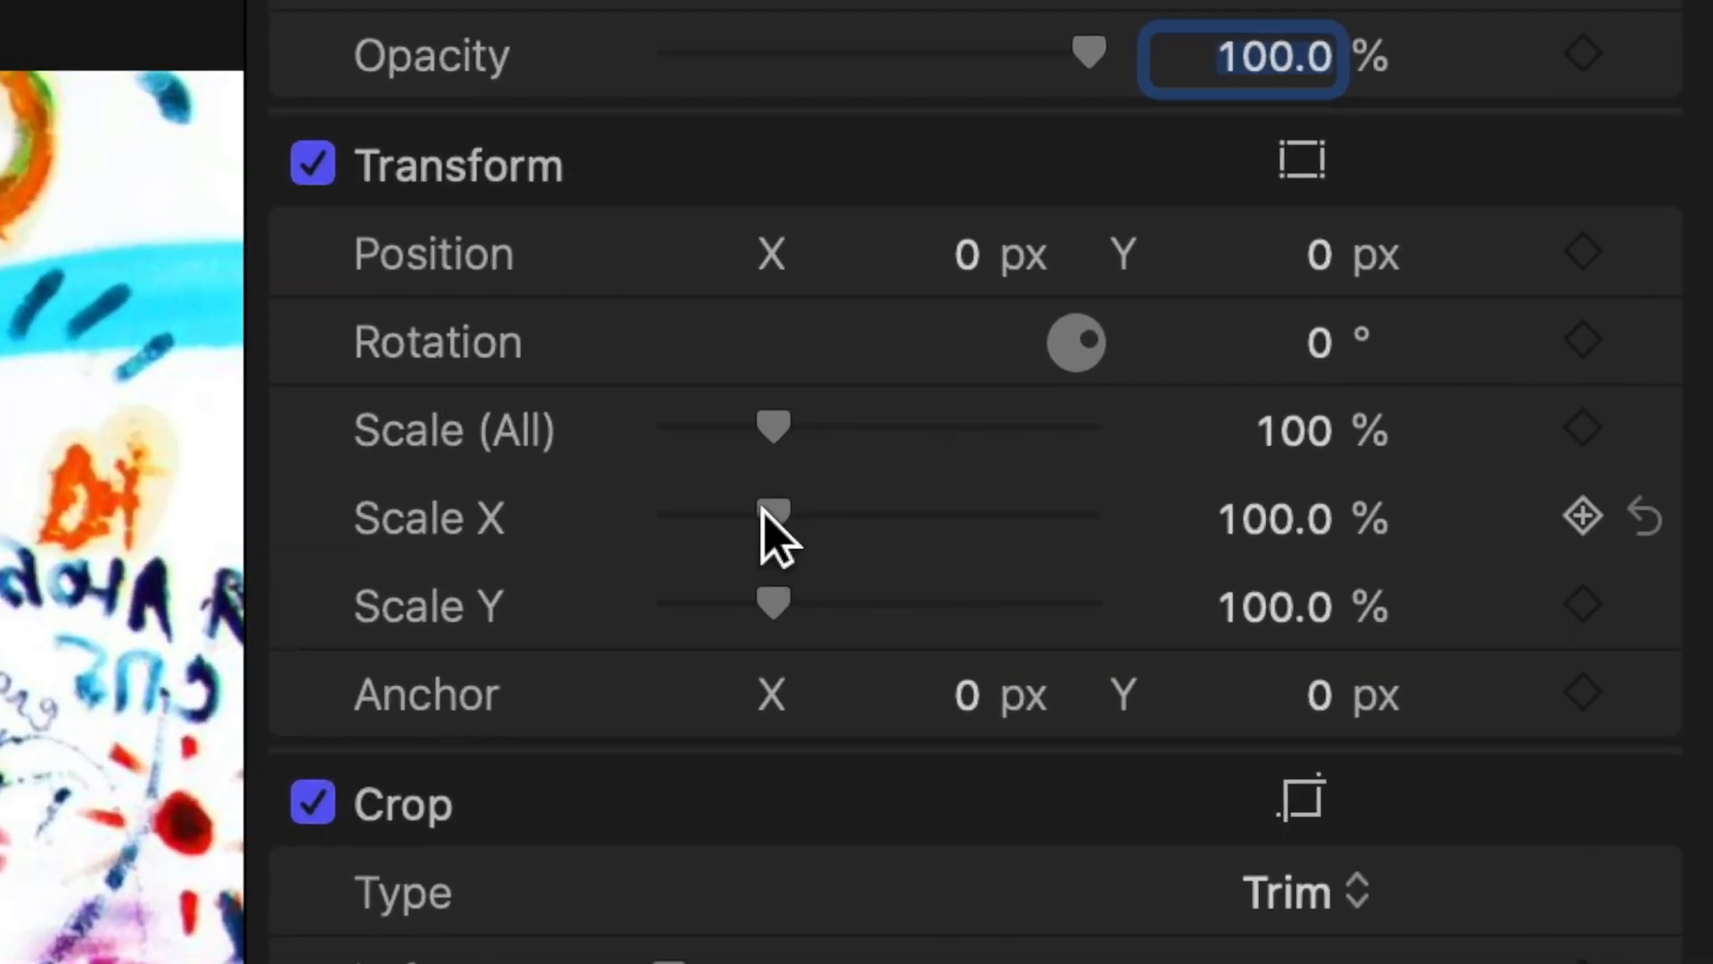
drag(1242, 392, 1241, 391)
drag(773, 511, 833, 524)
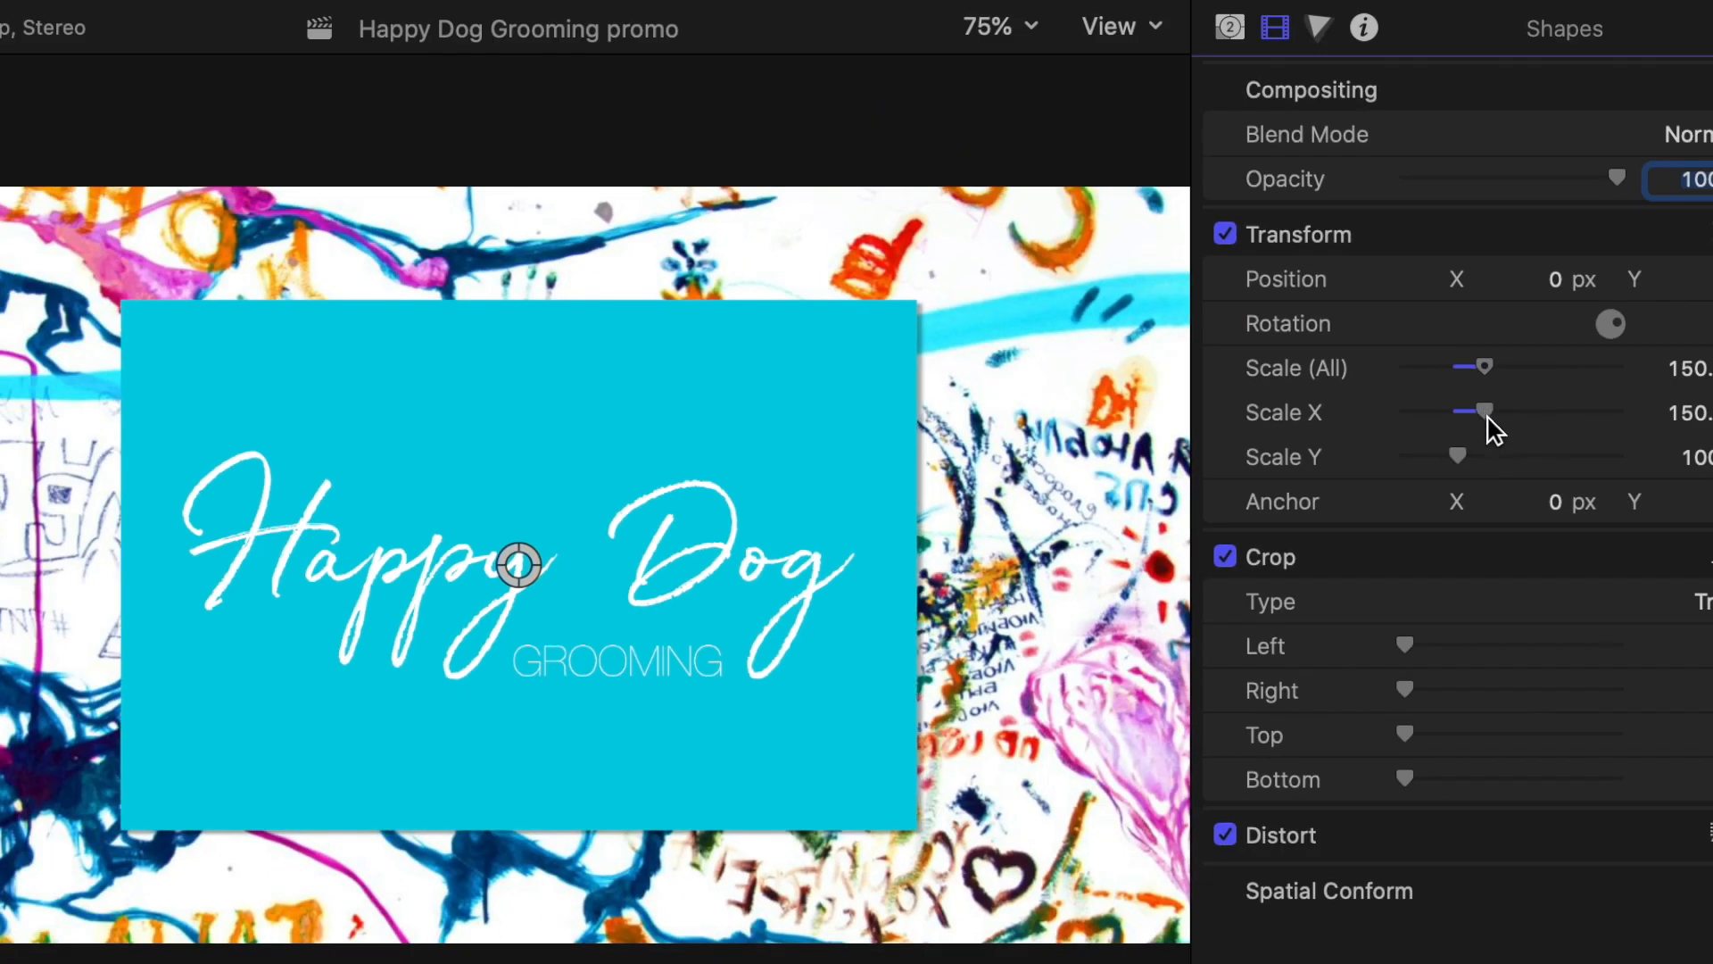
drag(1458, 449, 1439, 458)
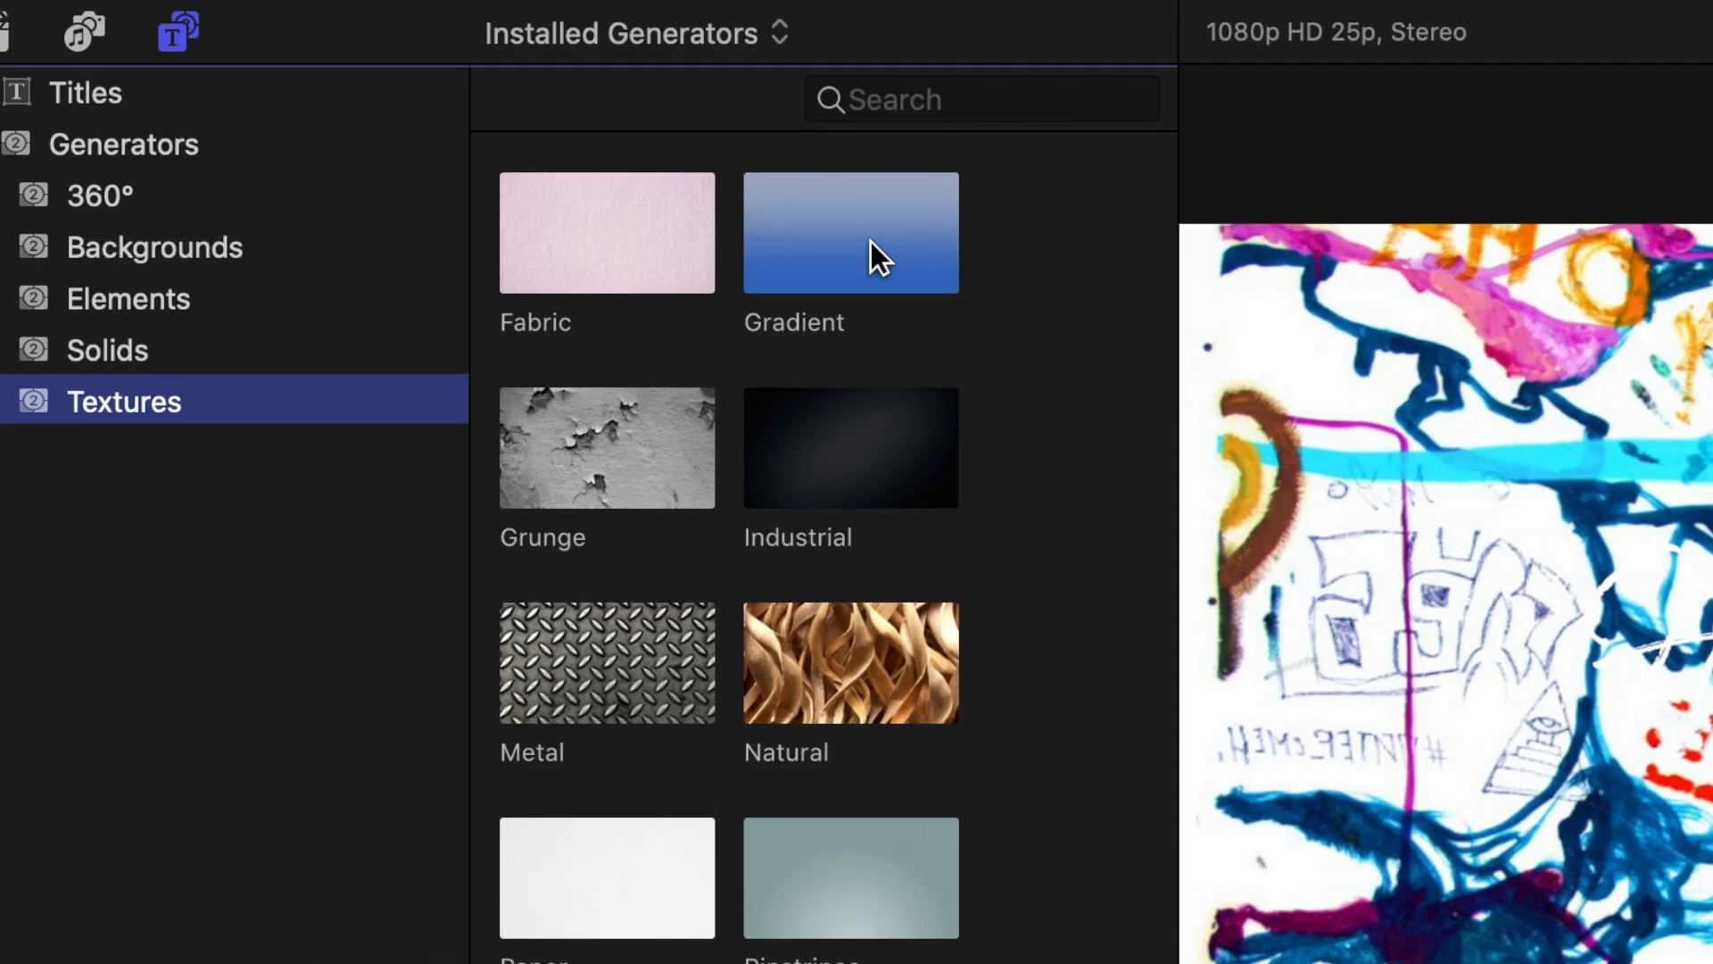
- Place the Gradient texture generator between the logo and color-background clips and set its Color 1 to the first saved swatch color
click(424, 153)
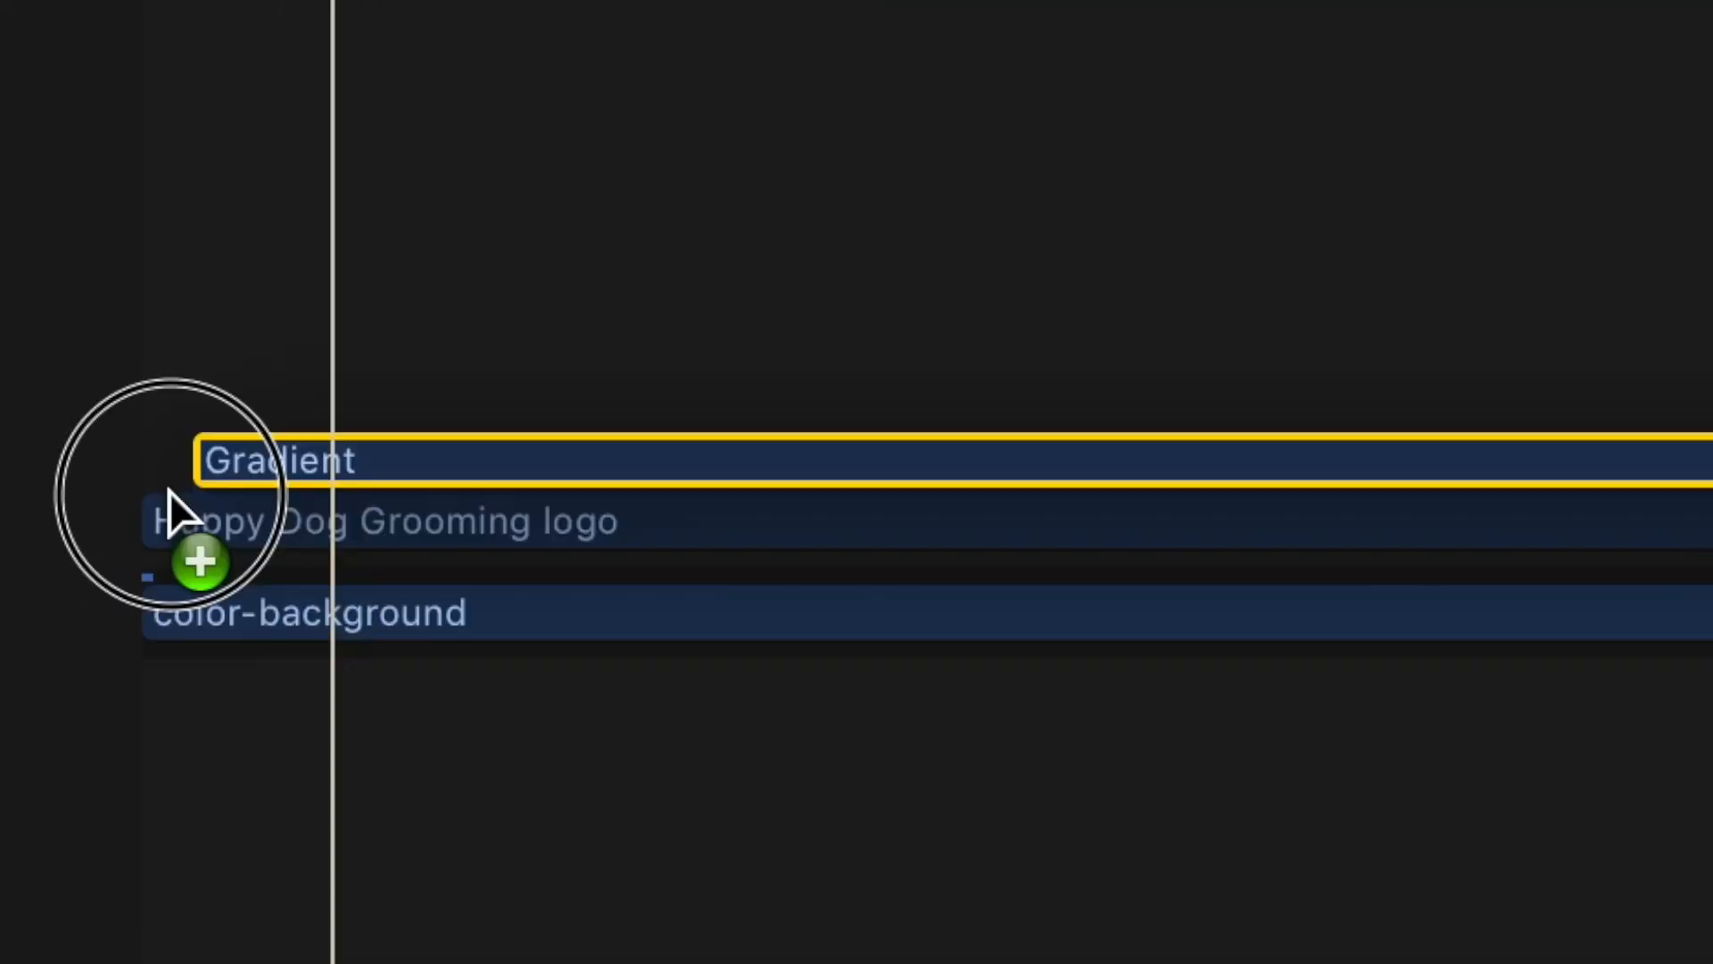
drag(169, 491, 149, 456)
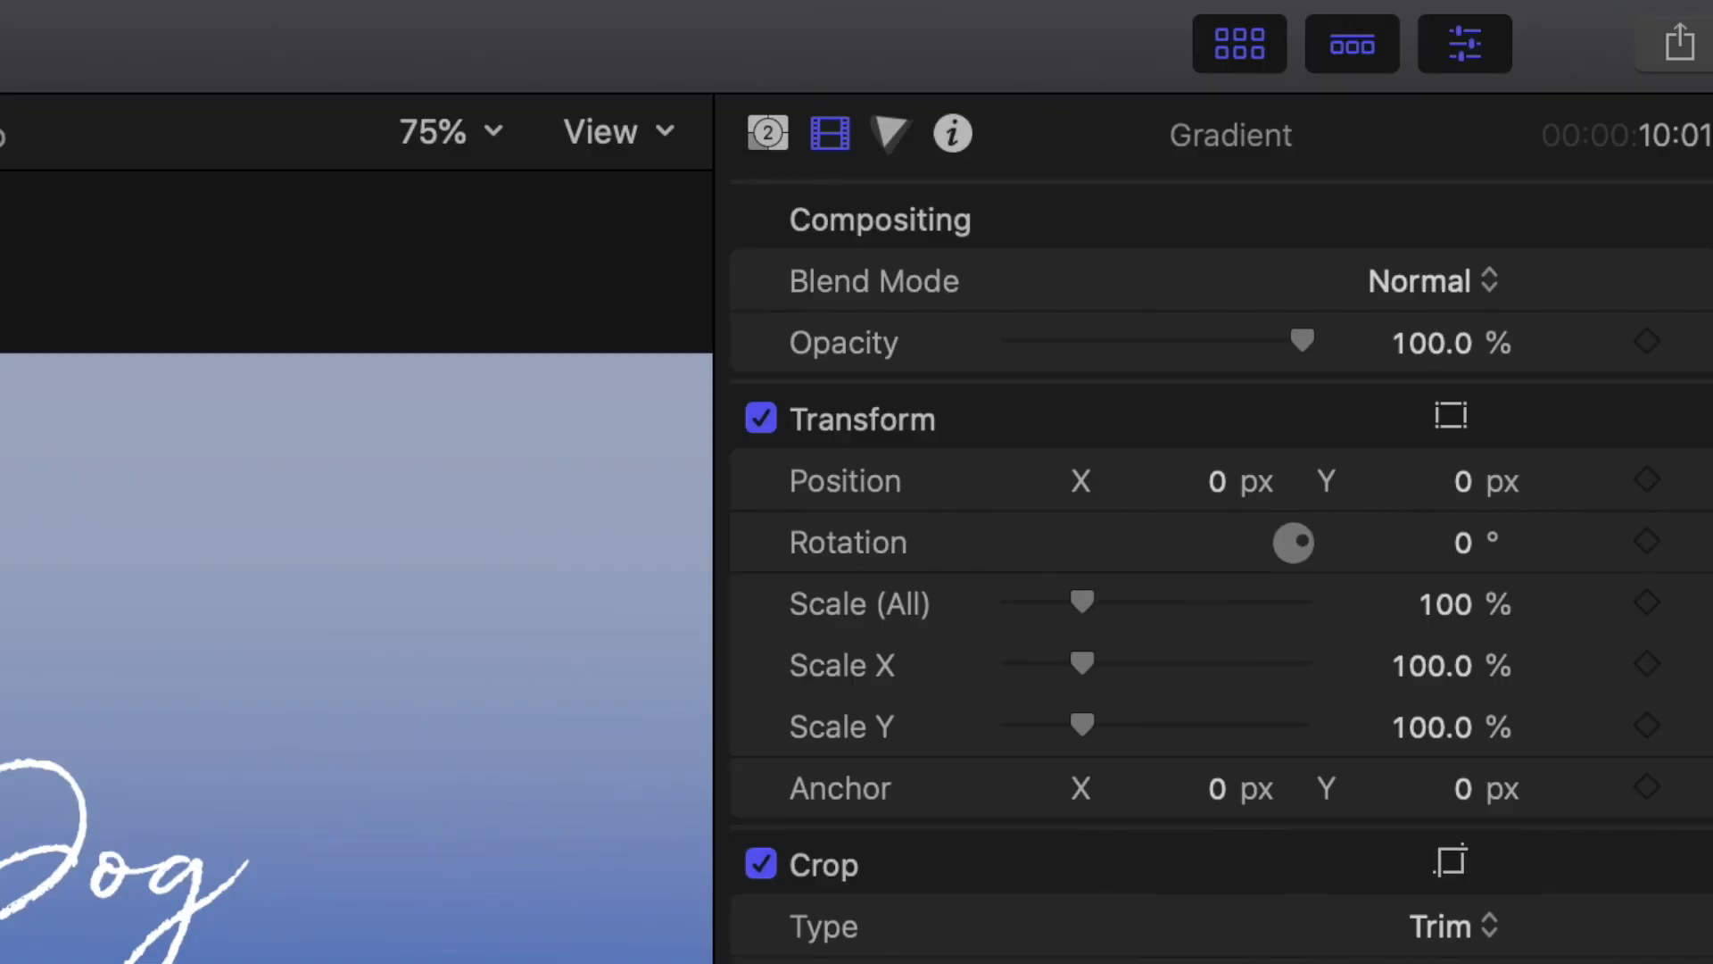
click(770, 145)
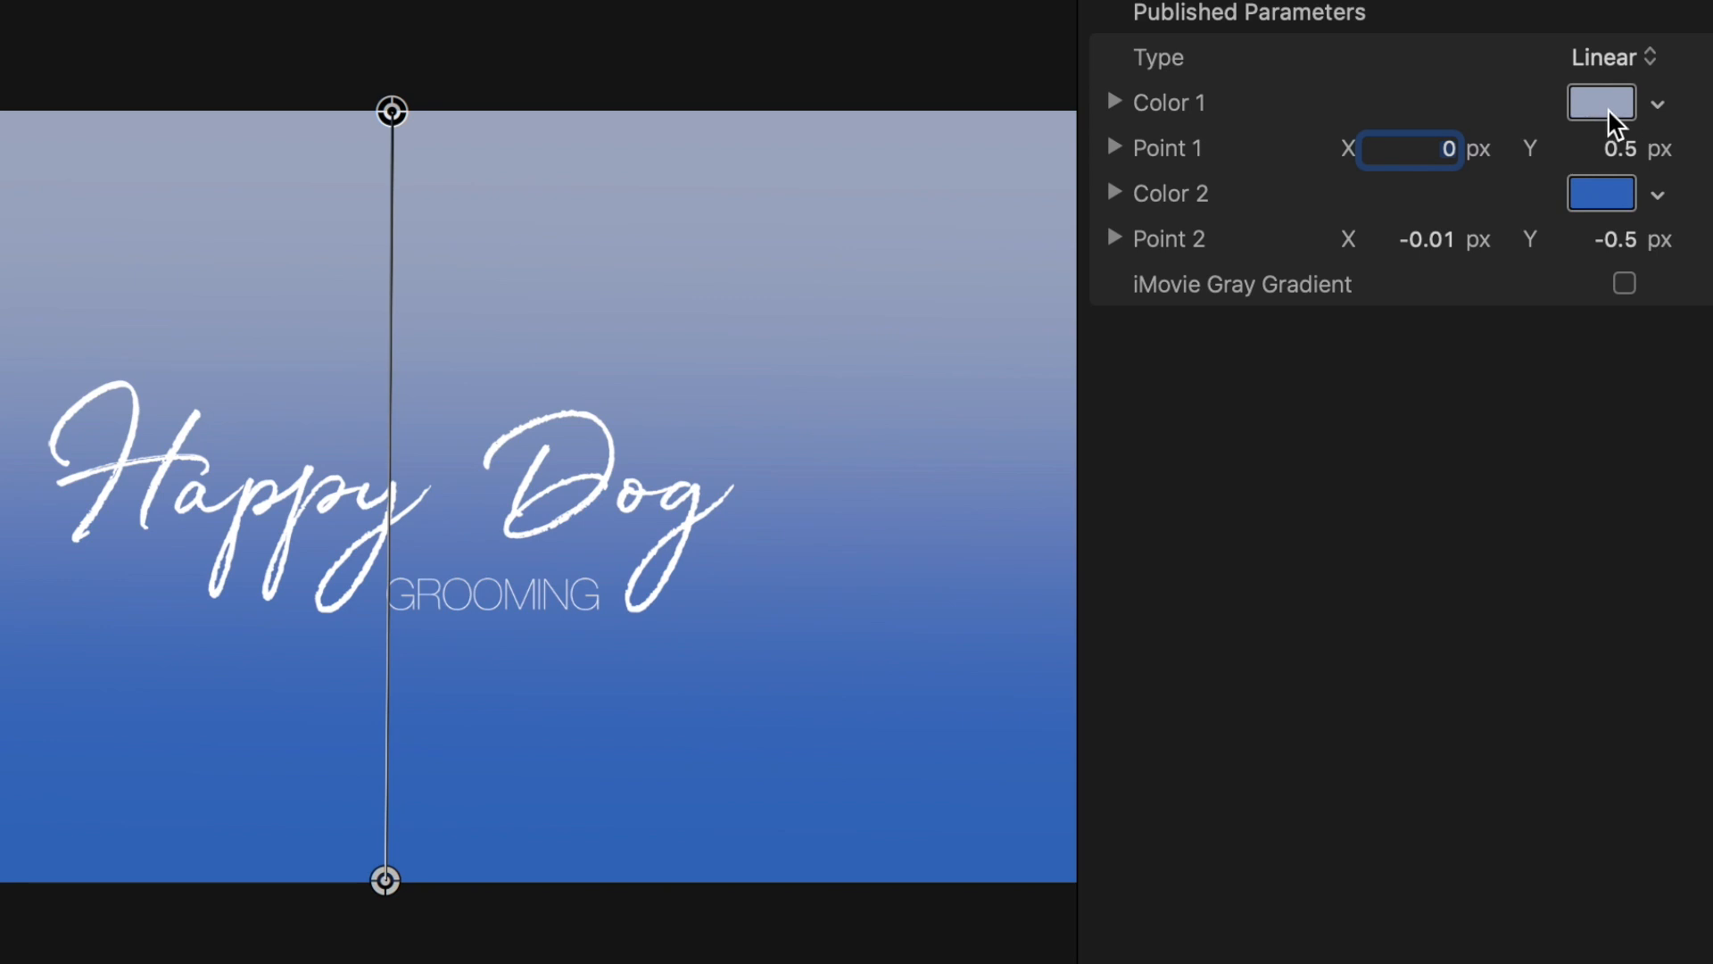
click(1652, 115)
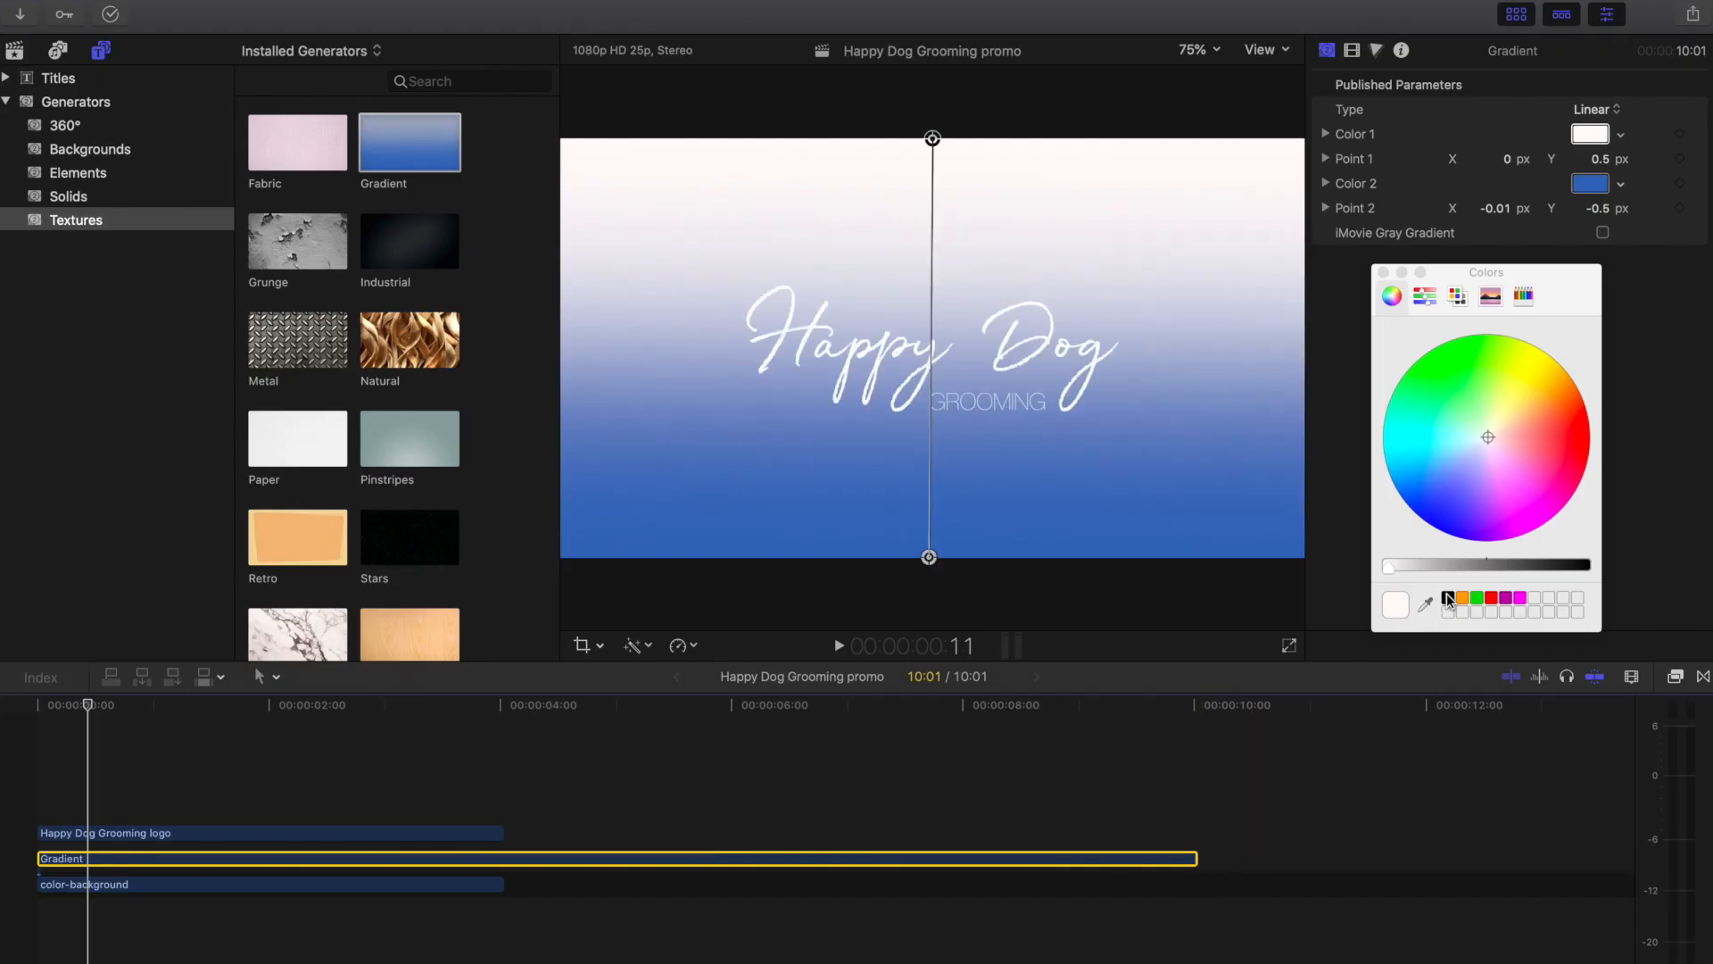
click(1448, 599)
click(1382, 272)
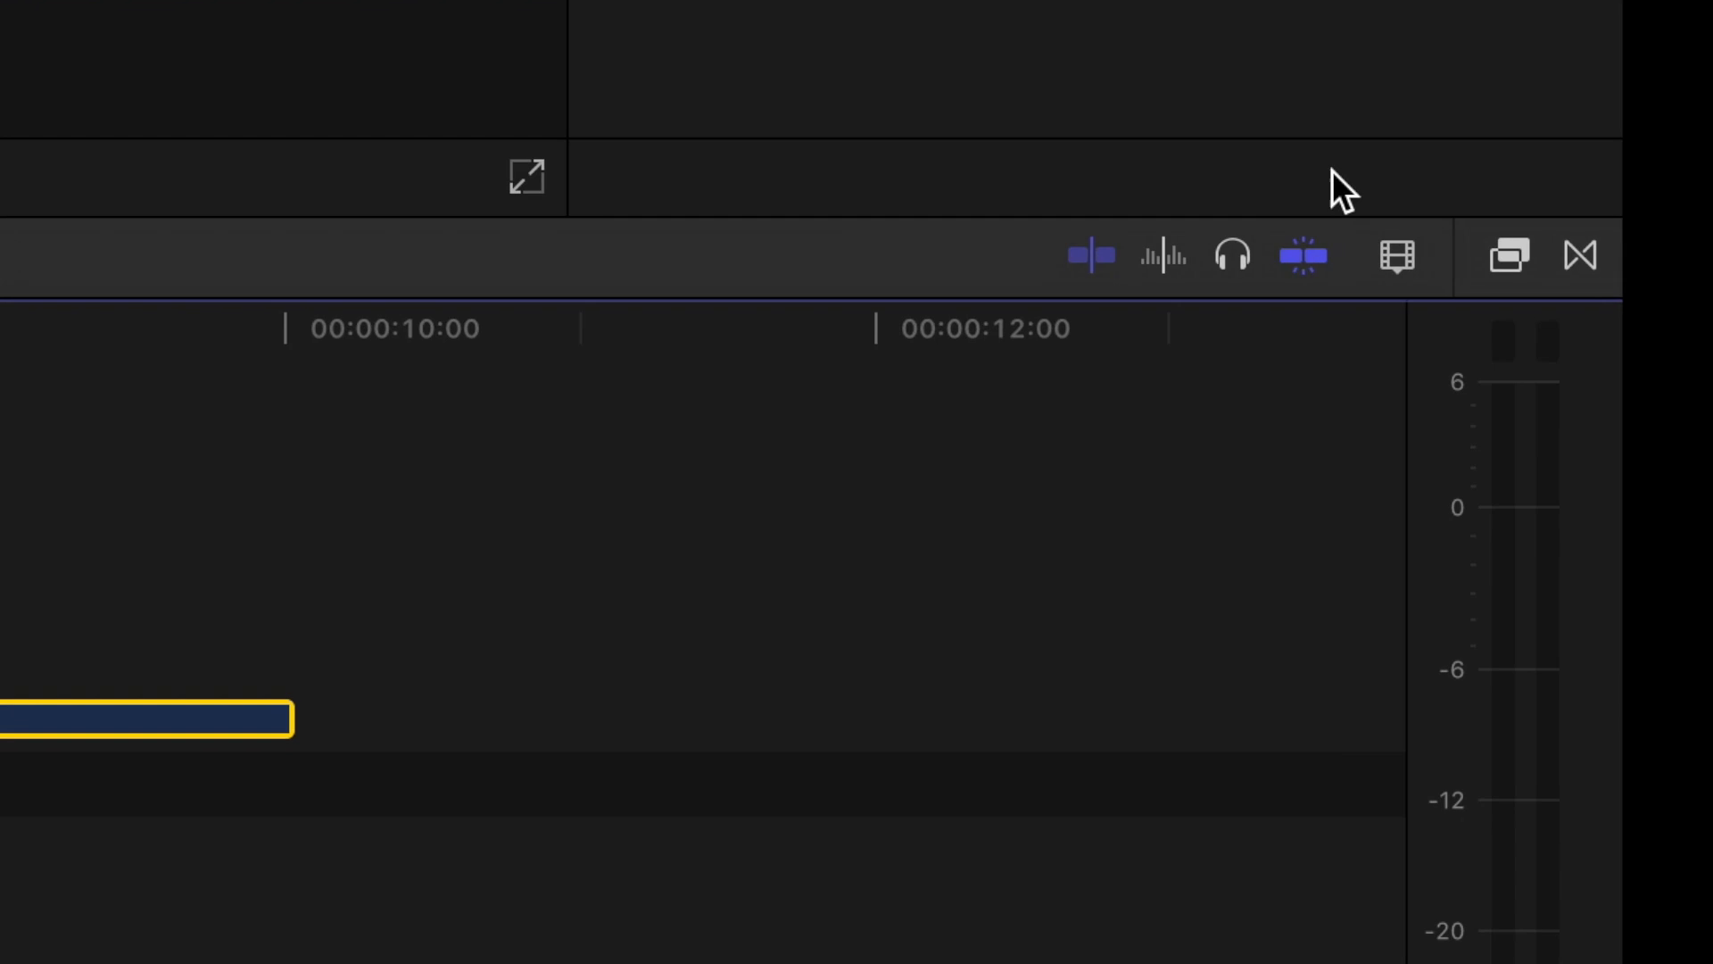
- Search the effects library for "key" and apply the Luma Keyer effect to the Gradient clip
click(1679, 678)
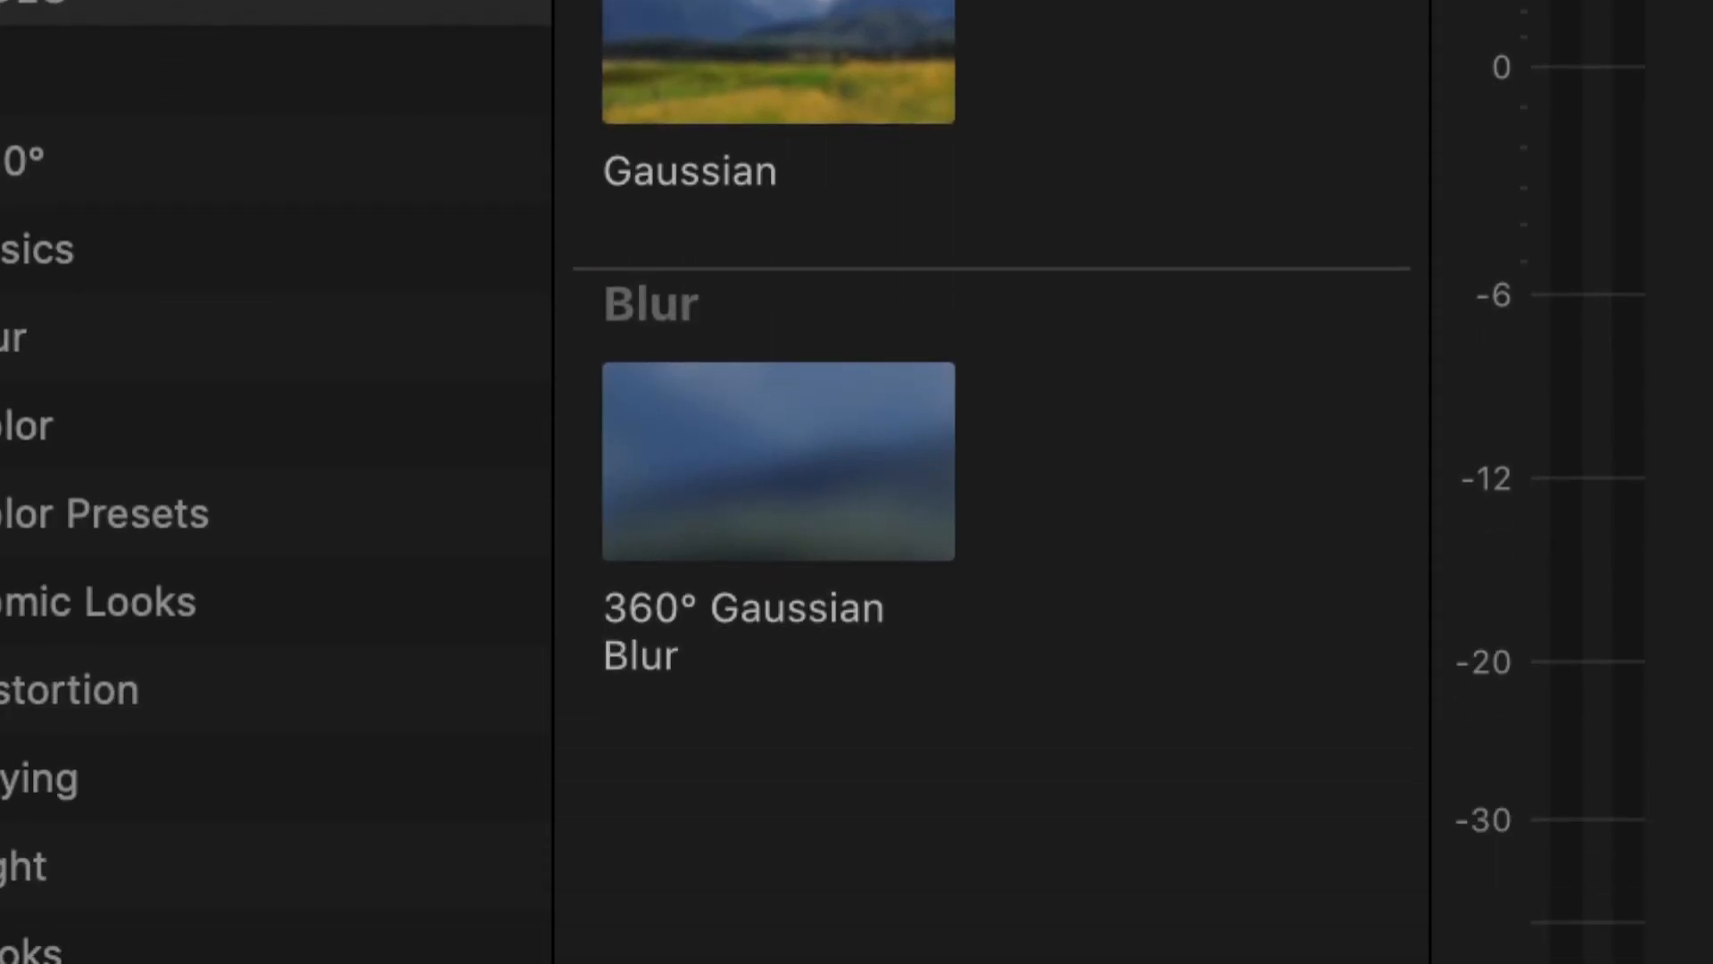
click(1196, 910)
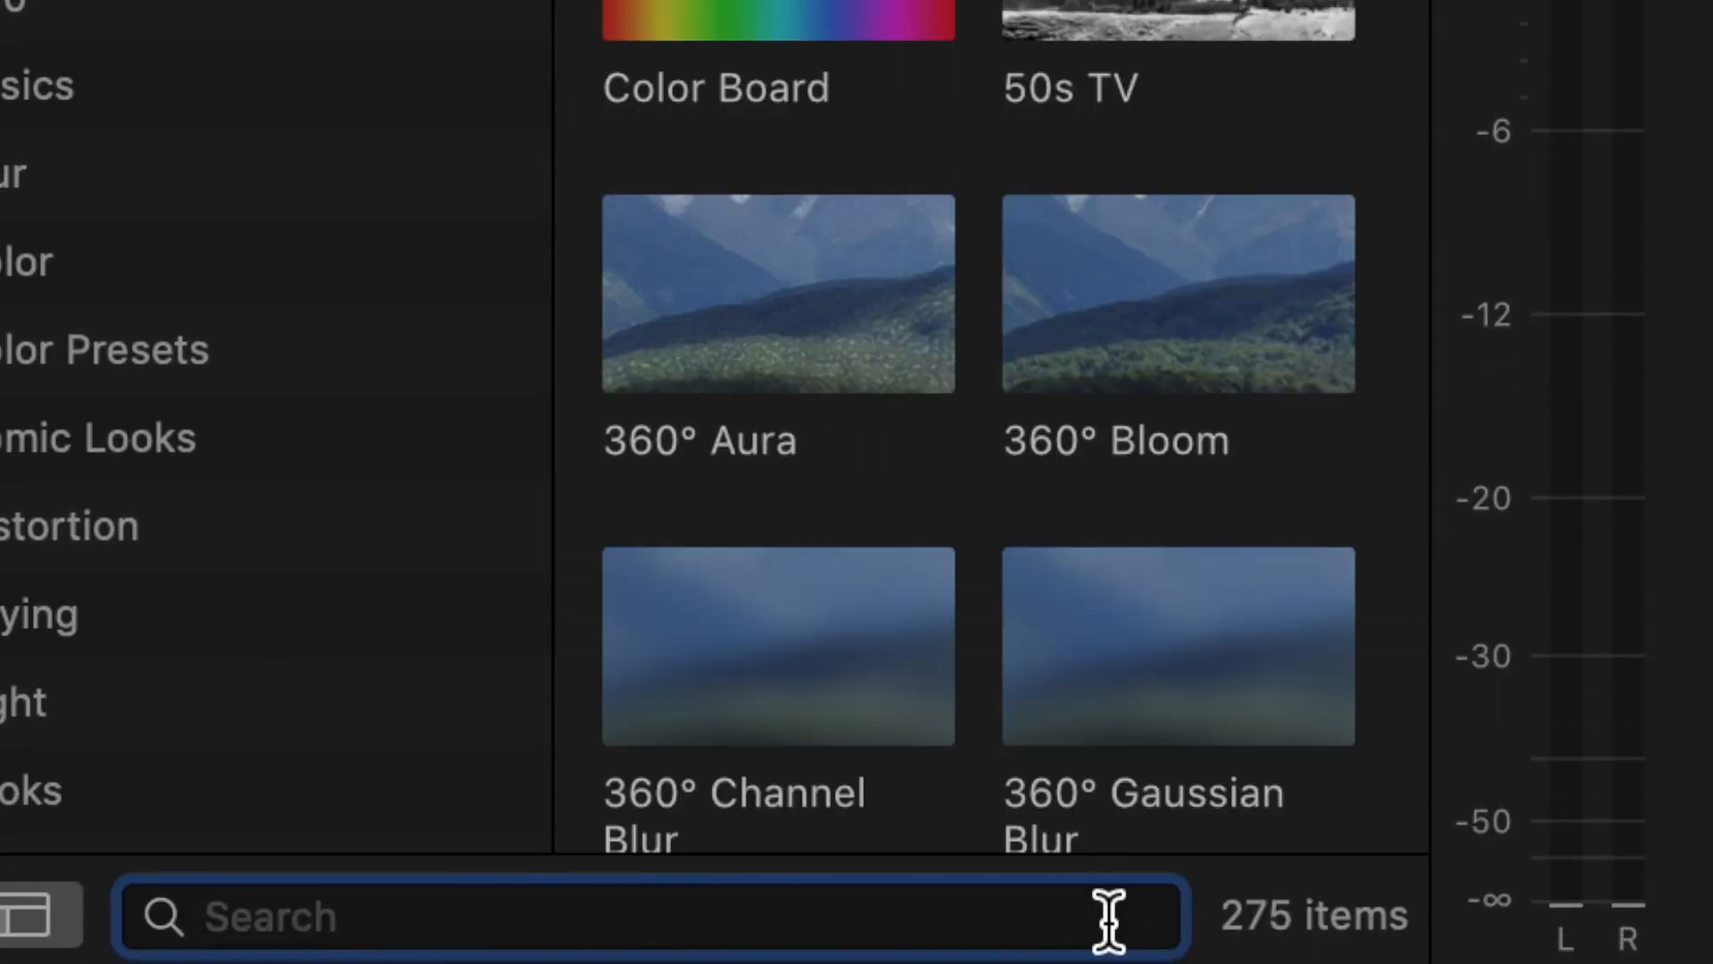
text(key)
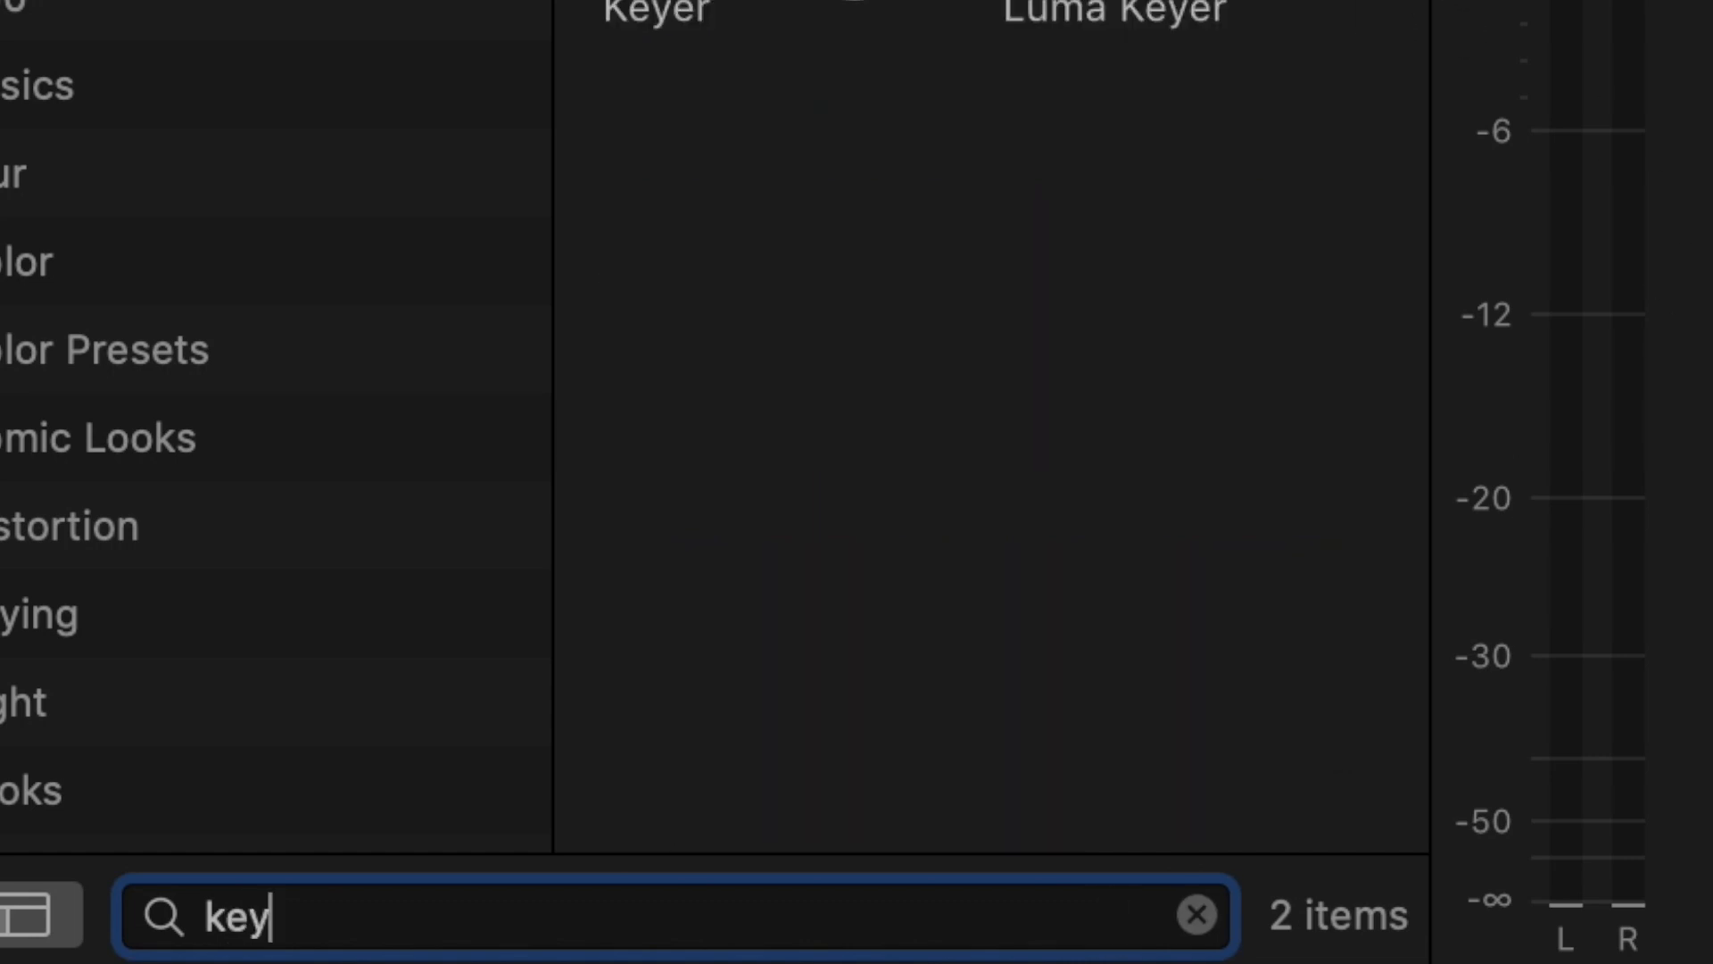
click(1218, 141)
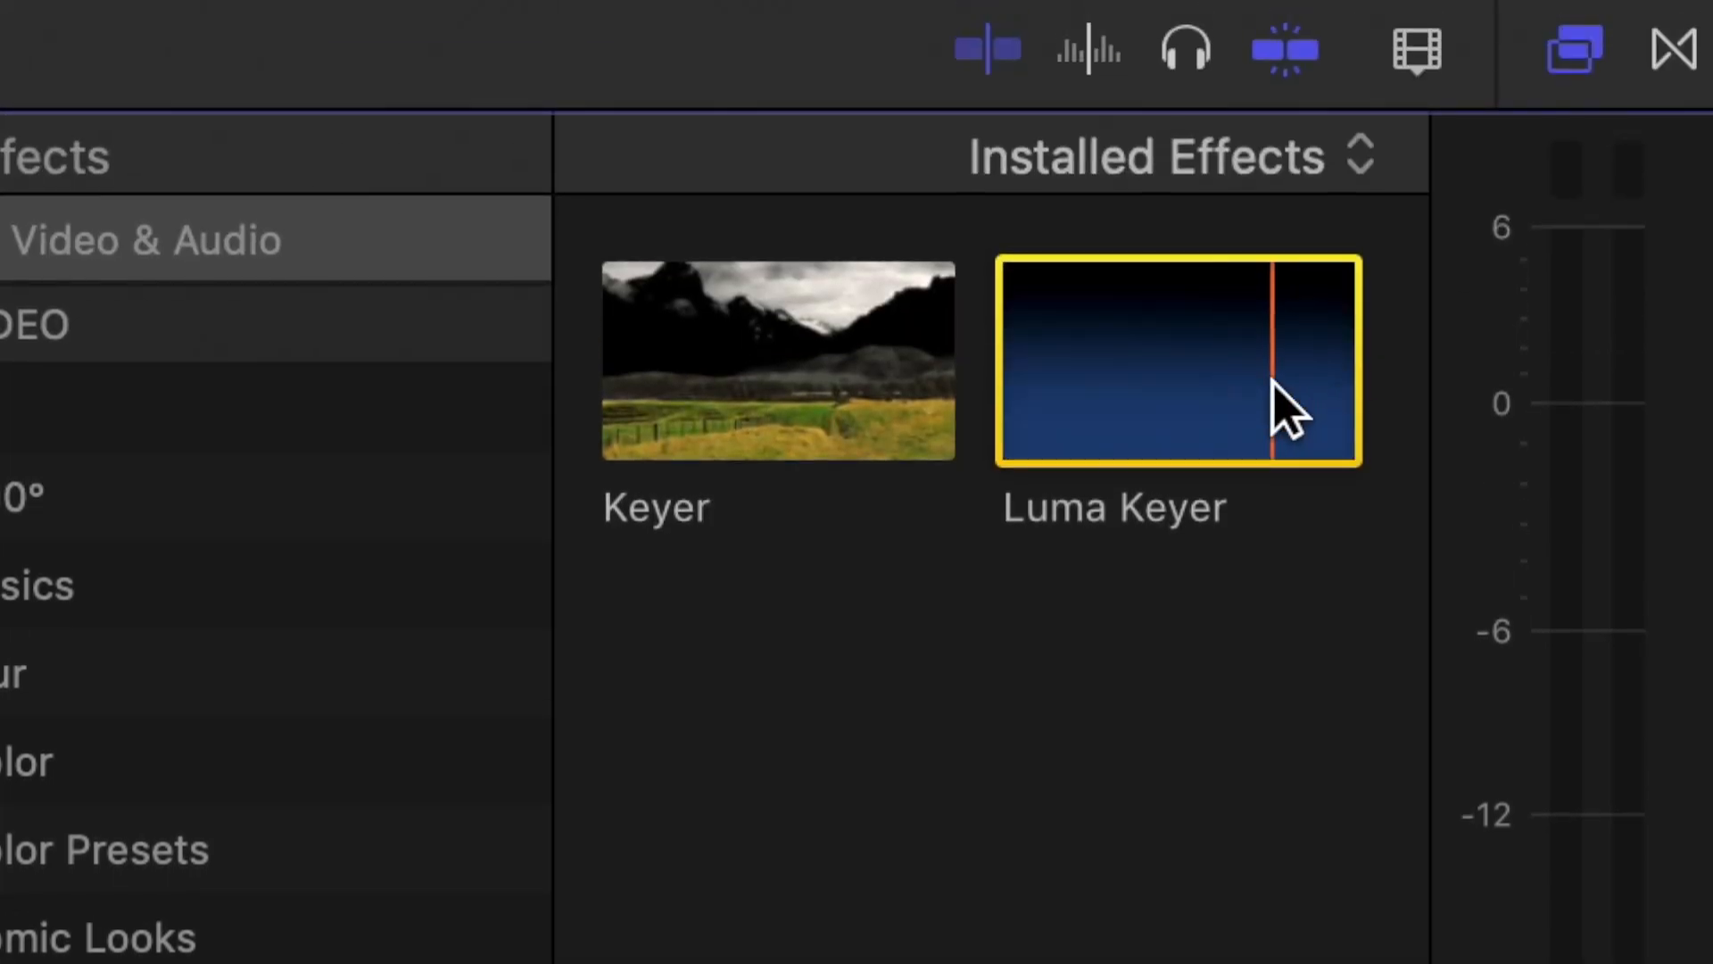
drag(1271, 384, 494, 392)
drag(314, 715, 456, 714)
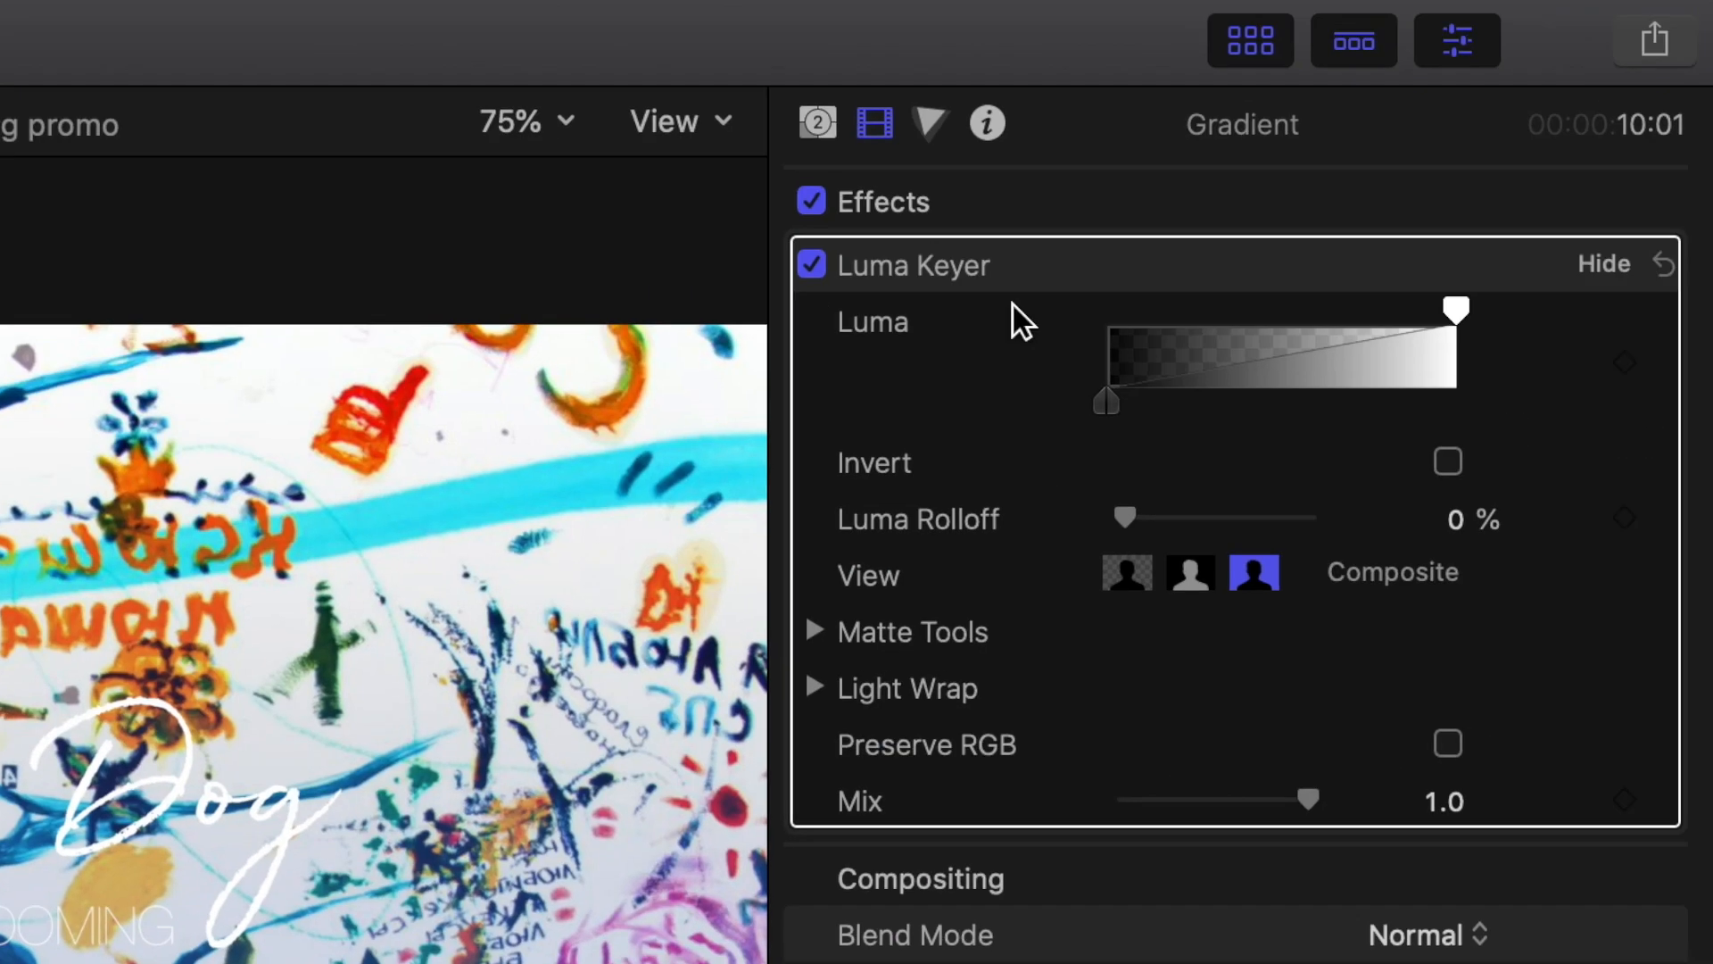
- Shift the Luma Keyer's upper dark-side luma limit to about a third of the range so the gradient's blue area turns opaque
drag(1447, 307, 1238, 327)
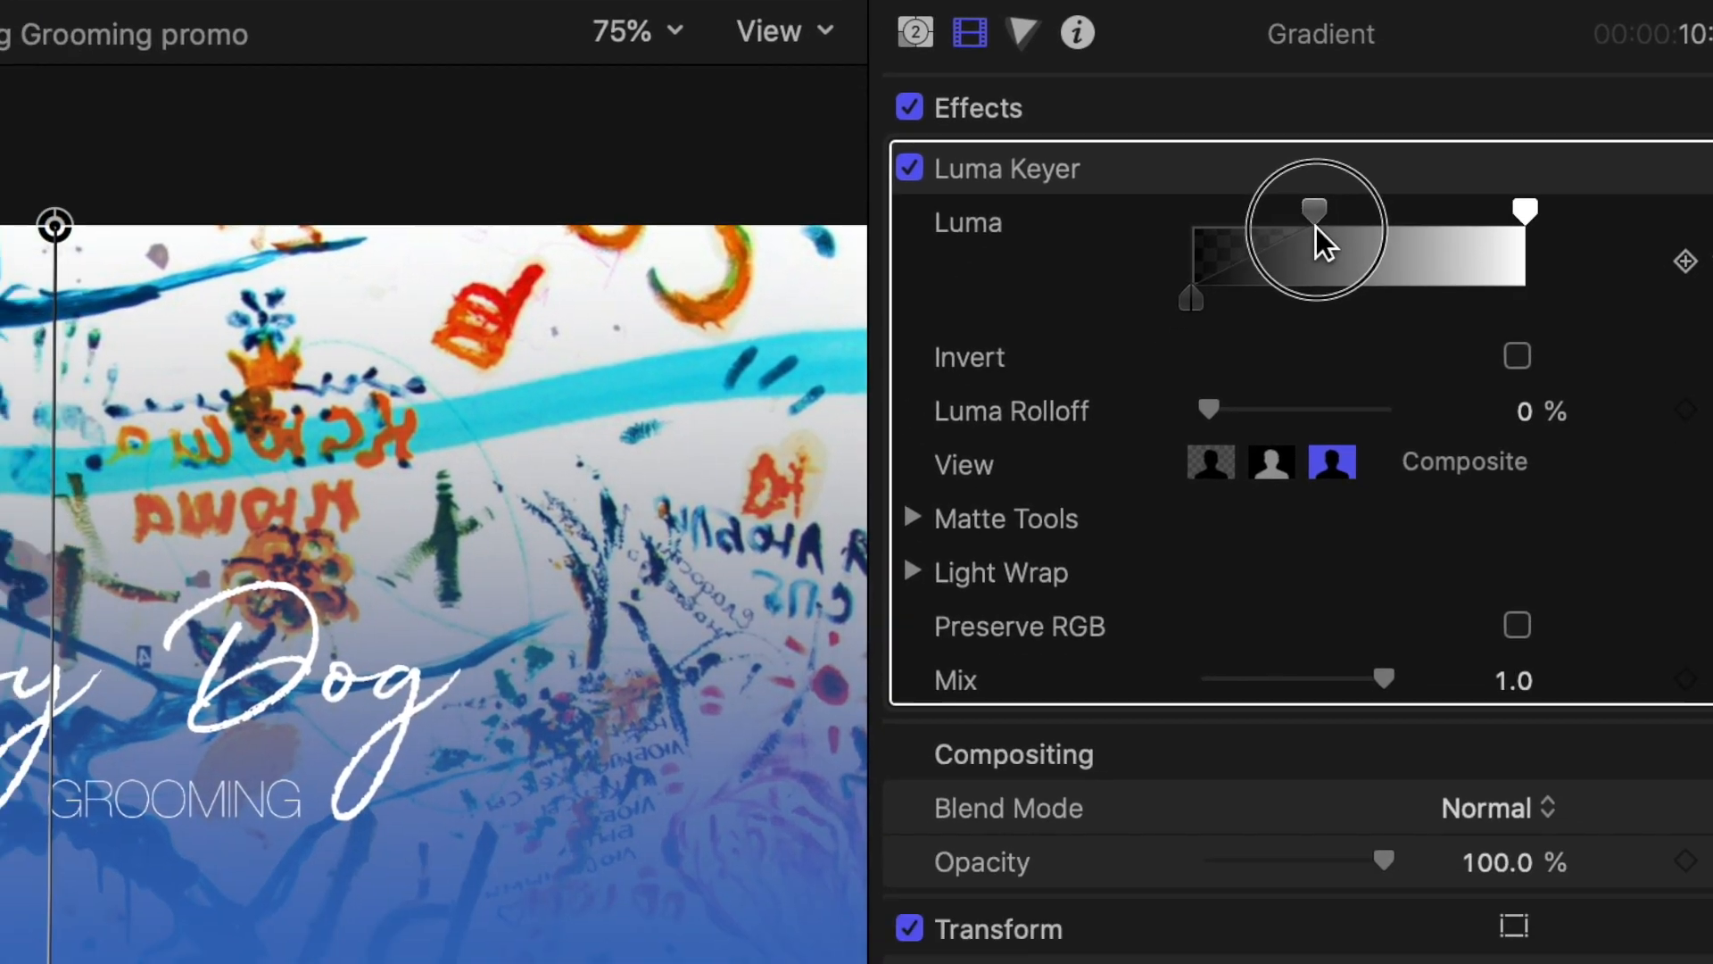
drag(1315, 227, 1311, 230)
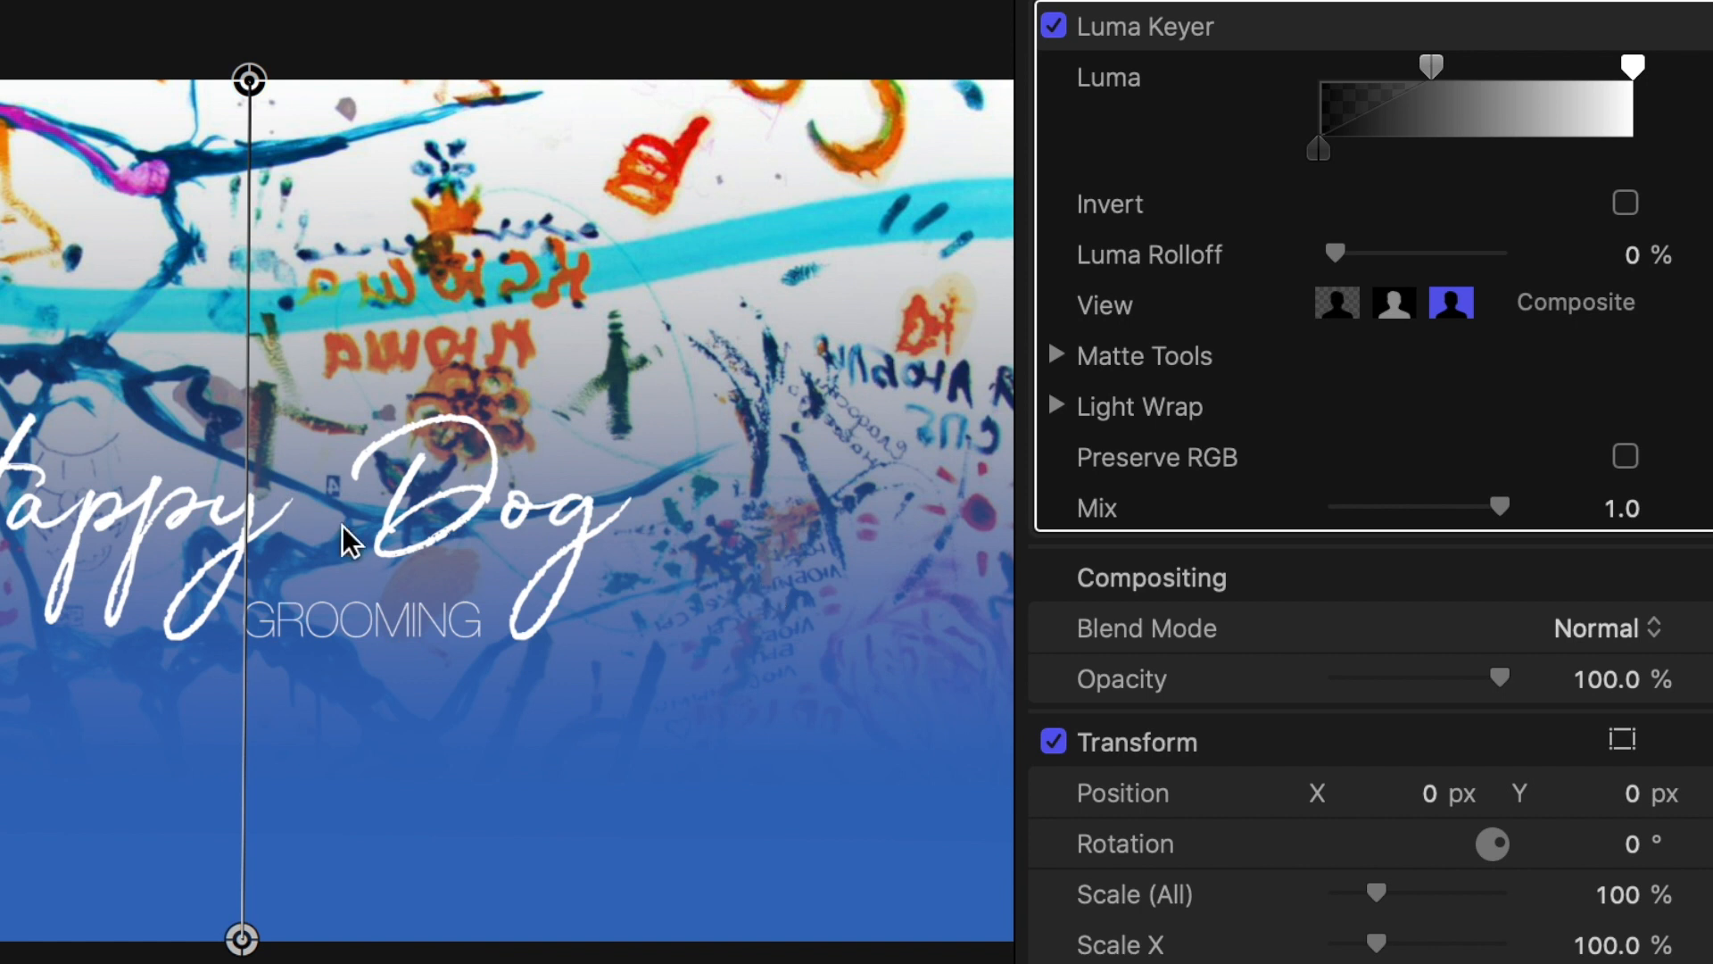
- Change the Gradient generator's Color 2 to a dark orange-brown
click(1051, 2)
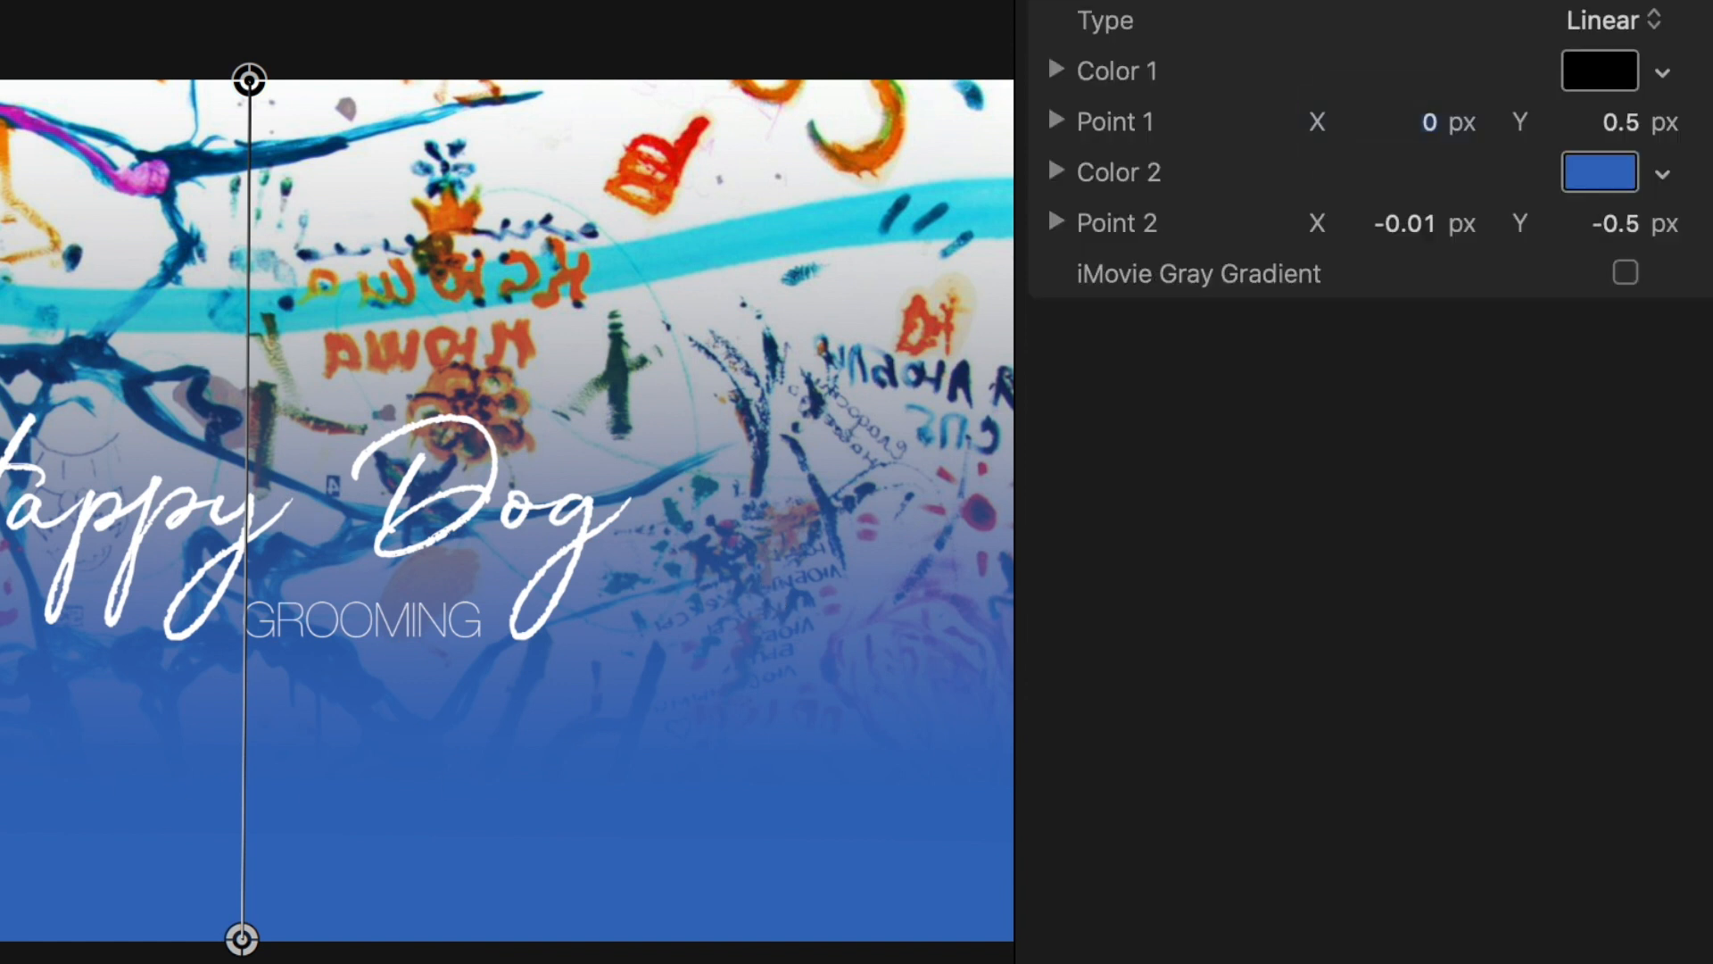
click(1662, 178)
drag(1598, 374, 1645, 255)
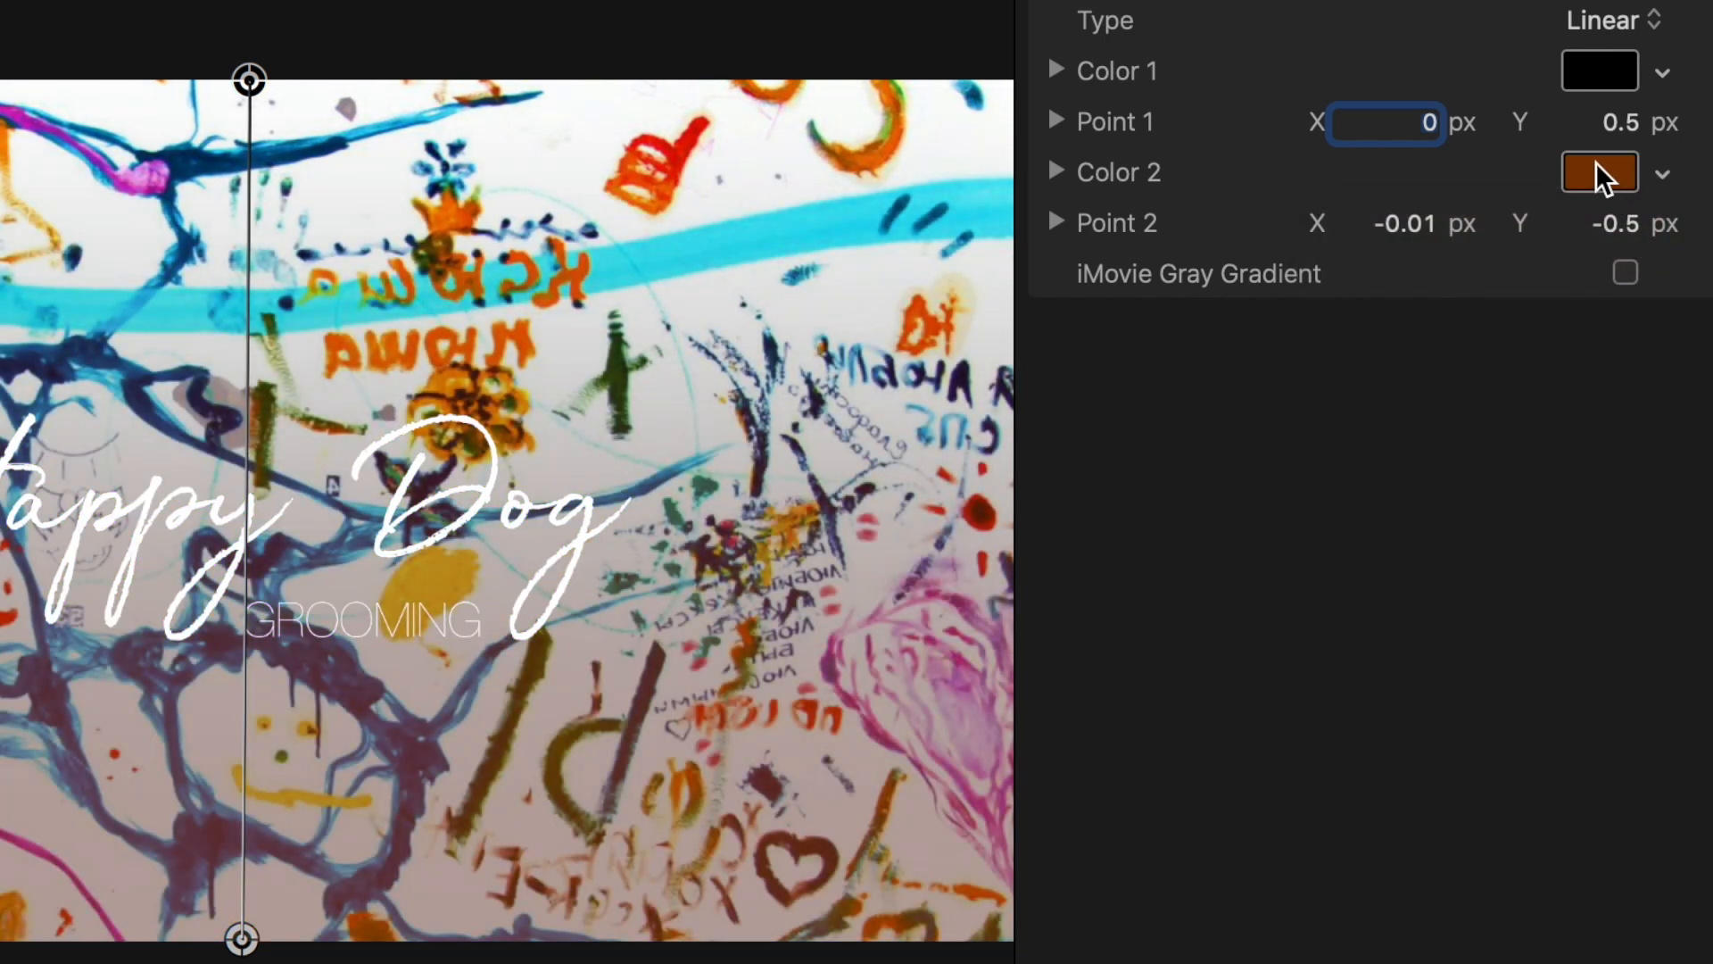